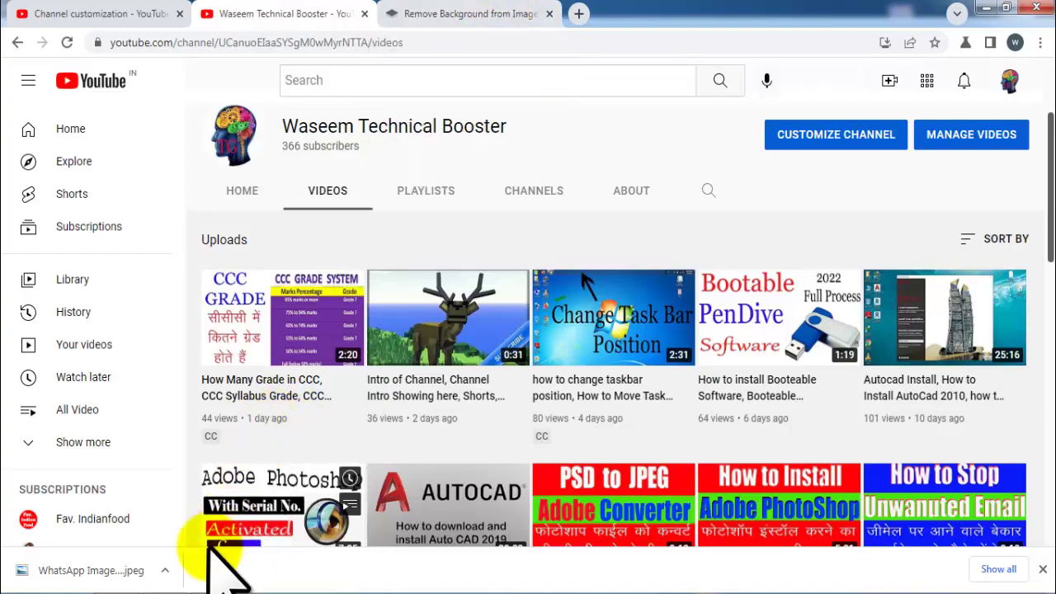
Switch to Photoshop and open the second WhatsApp Image 2022-05-11 portrait from the Downloads folder
{"action": "left_click", "coordinate": [183, 584]}
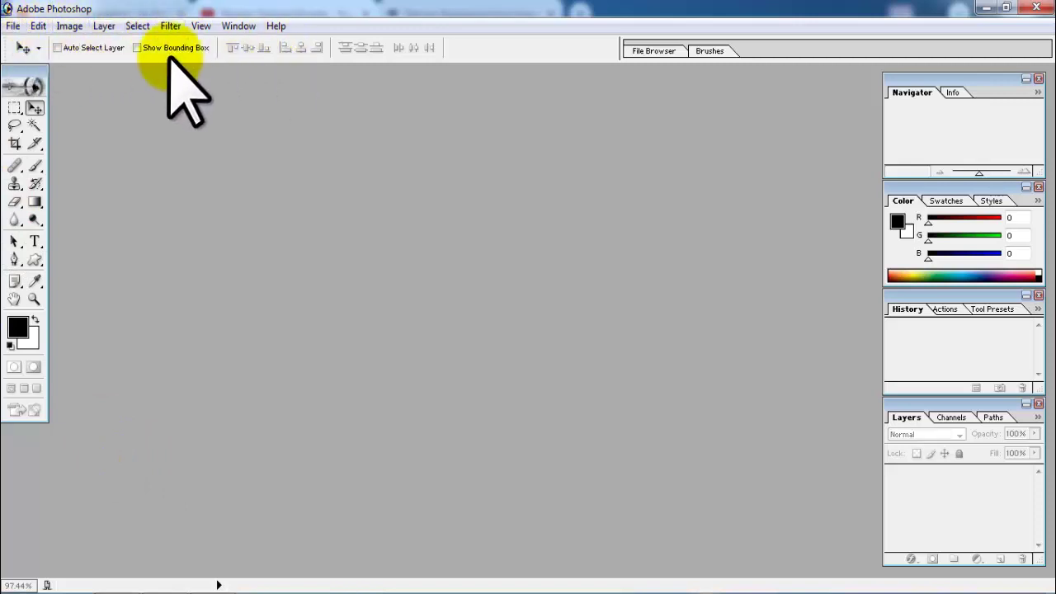
{"action": "left_click", "coordinate": [13, 27]}
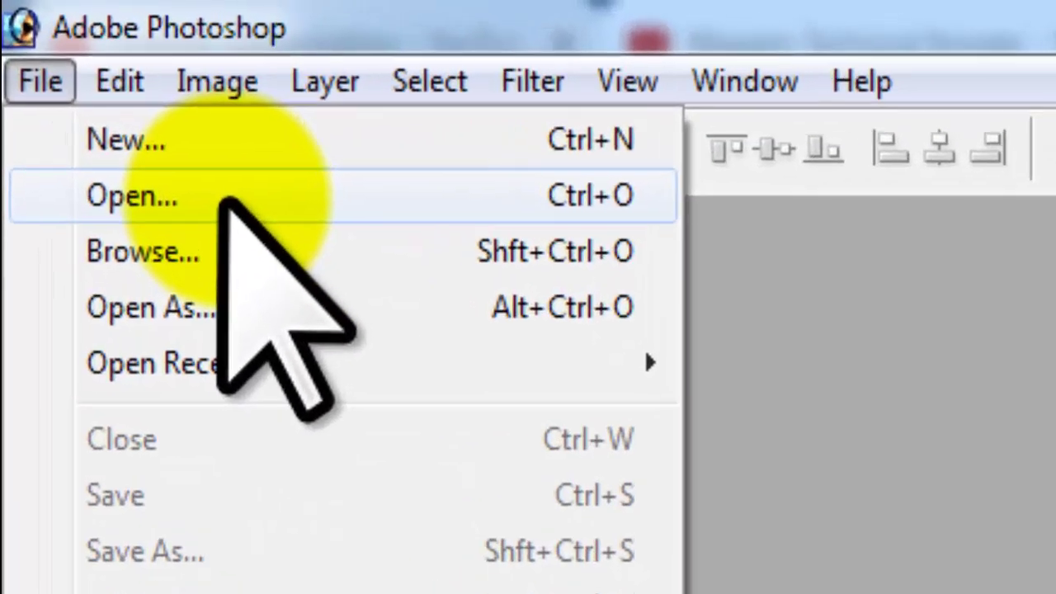
{"action": "left_click", "coordinate": [72, 62]}
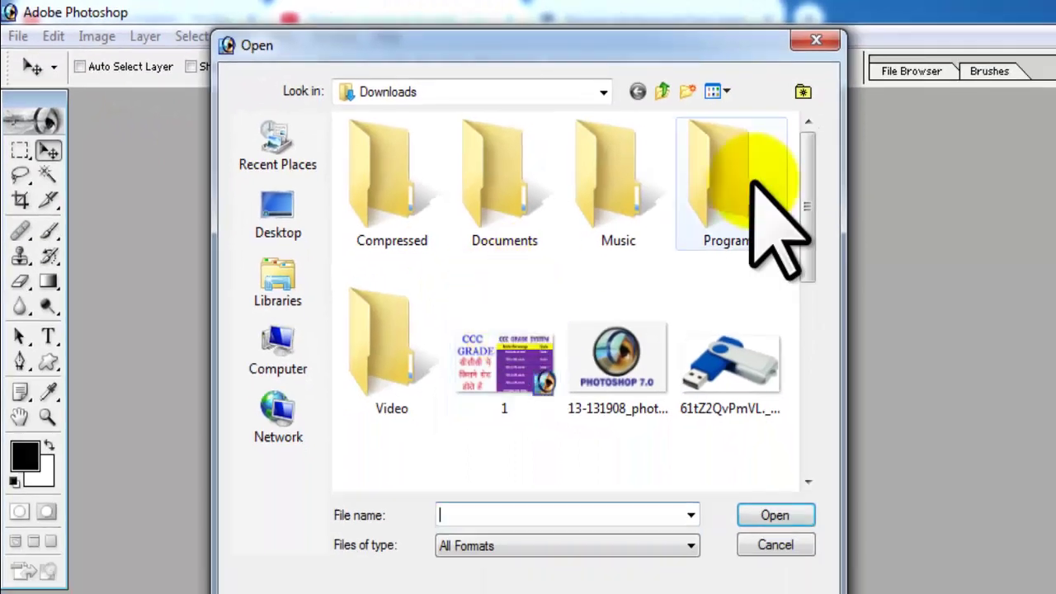
{"action": "left_click_drag", "start_coordinate": [813, 173], "coordinate": [793, 423]}
{"action": "left_click", "coordinate": [507, 376]}
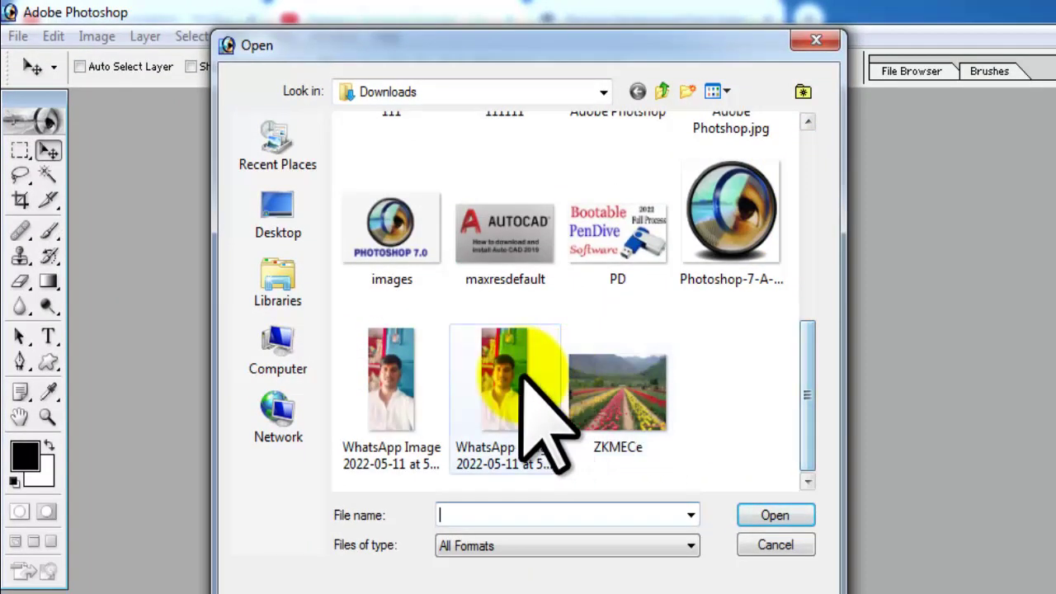
{"action": "left_click", "coordinate": [775, 516]}
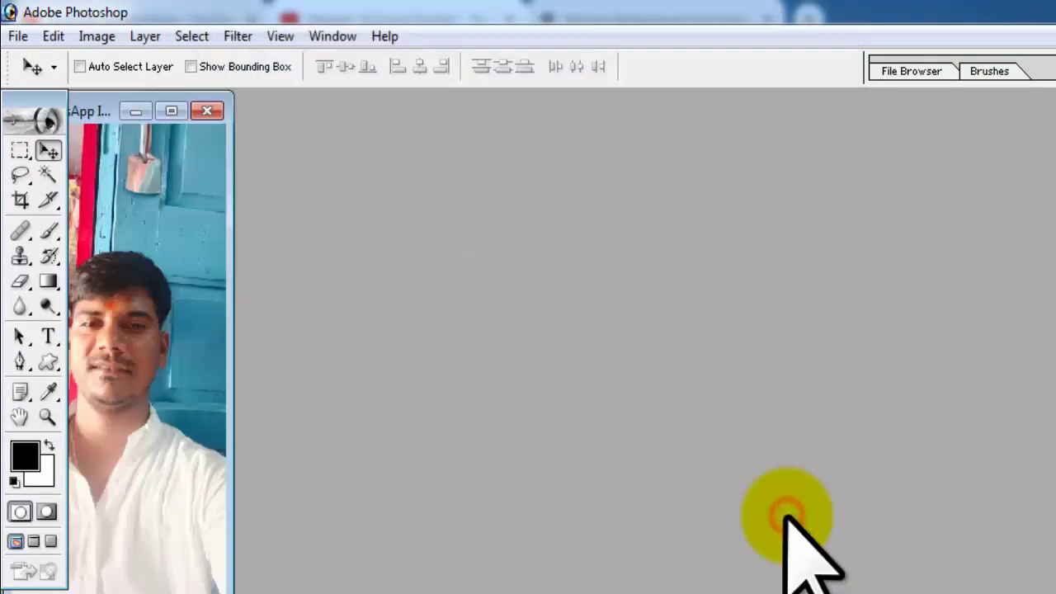
Move the portrait's window clear of the toolbox and set its zoom to 100%
{"action": "left_click_drag", "start_coordinate": [75, 109], "coordinate": [119, 99]}
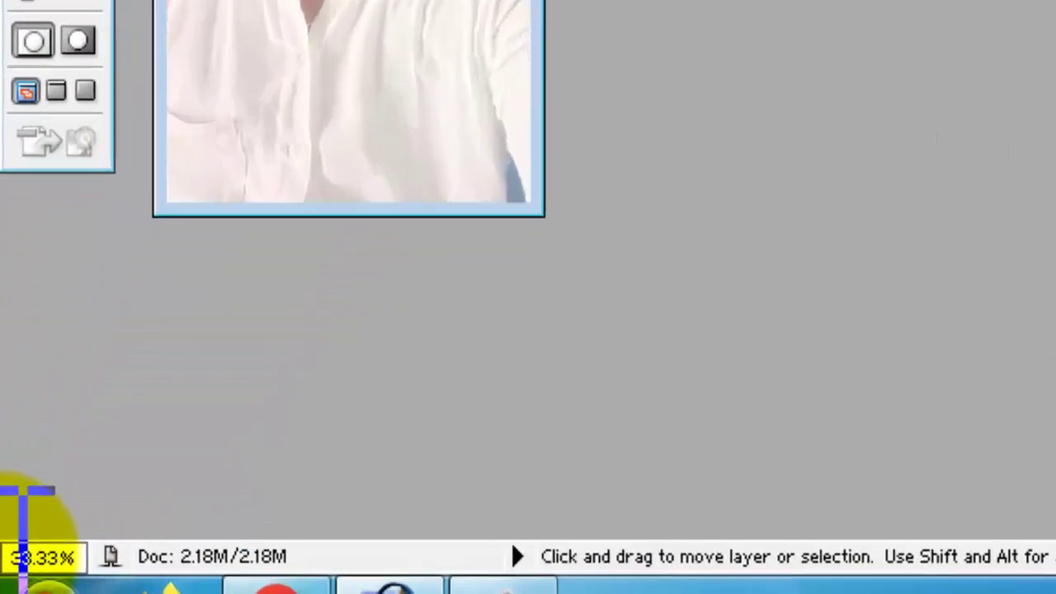
{"action": "left_click", "coordinate": [23, 586]}
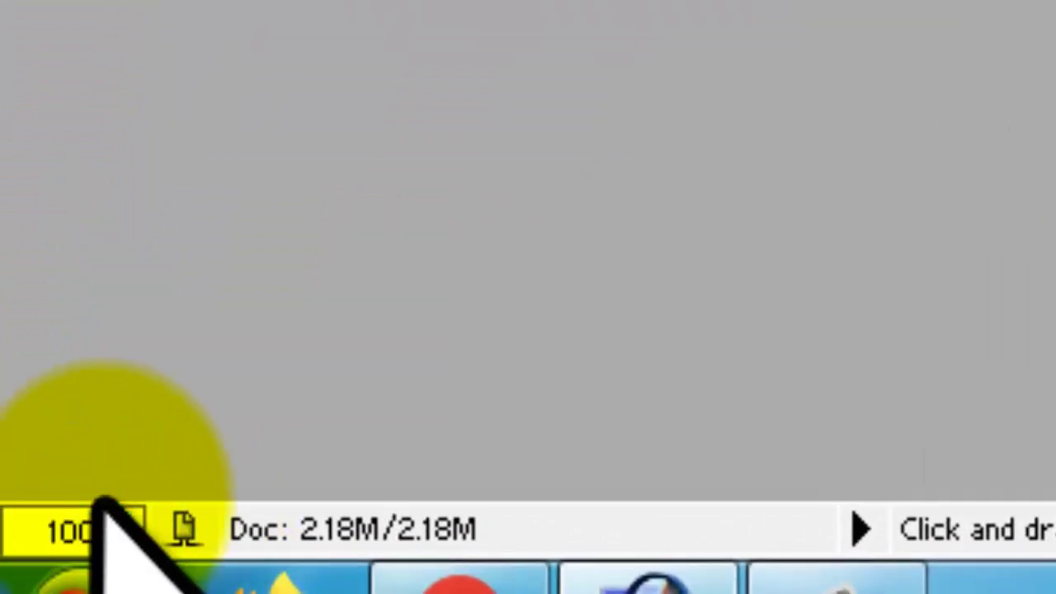
{"action": "type", "text": "100"}
{"action": "key", "text": "Return"}
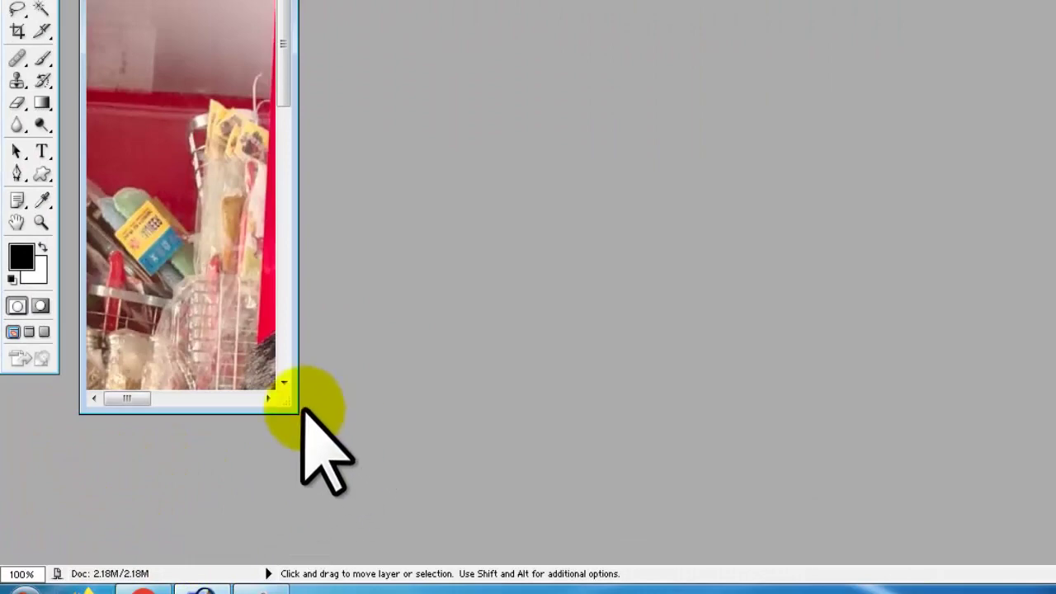
Enlarge the portrait's window to view more of the photo, and close the image
{"action": "left_click_drag", "start_coordinate": [323, 423], "coordinate": [892, 561]}
{"action": "scroll", "coordinate": [685, 377], "scroll_direction": "down", "scroll_amount": 5}
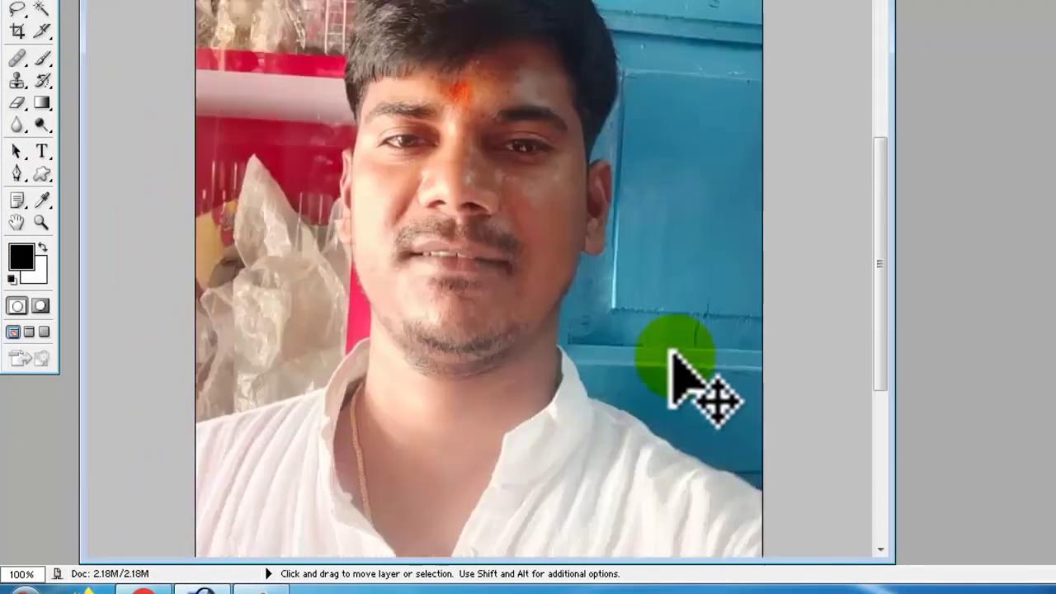
{"action": "scroll", "coordinate": [706, 202], "scroll_direction": "up", "scroll_amount": 2}
{"action": "left_click", "coordinate": [890, 5]}
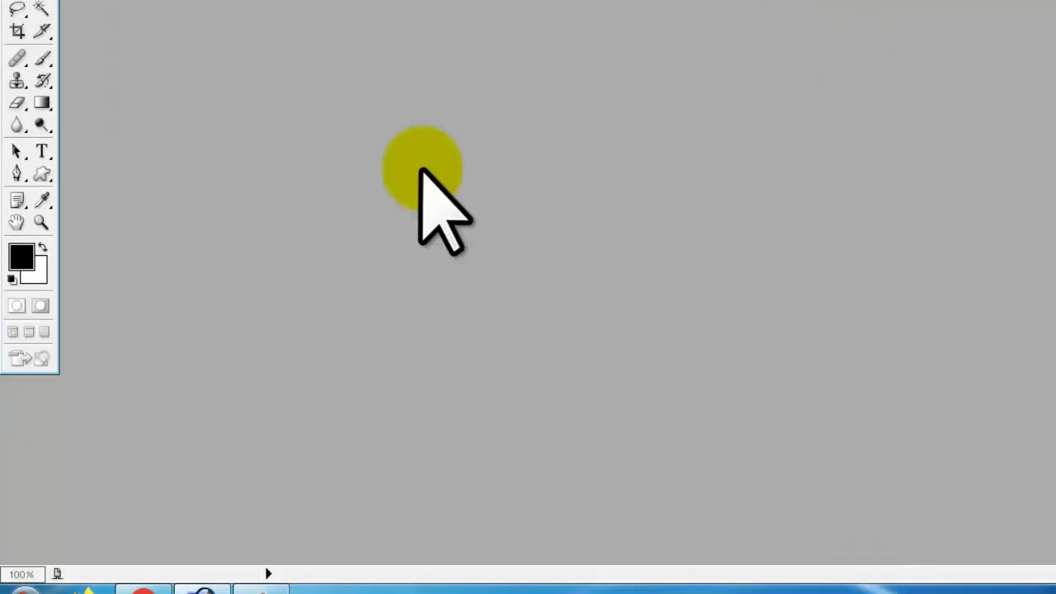
Reopen the second WhatsApp Image 2022-05-11 portrait from Downloads and move its window clear of the toolbox
{"action": "double_click", "coordinate": [217, 145]}
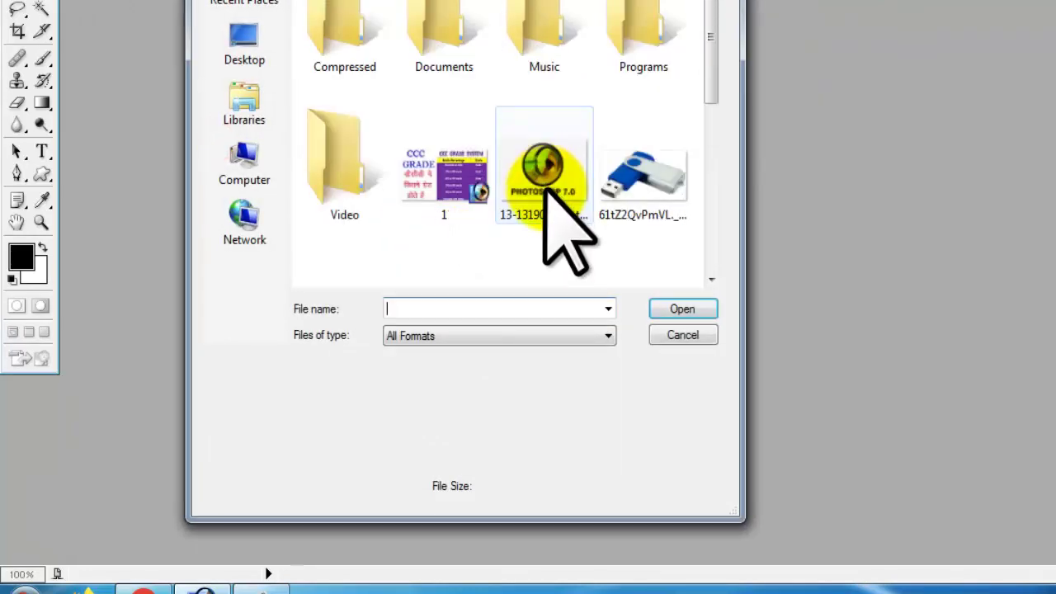
{"action": "left_click_drag", "start_coordinate": [716, 56], "coordinate": [729, 236]}
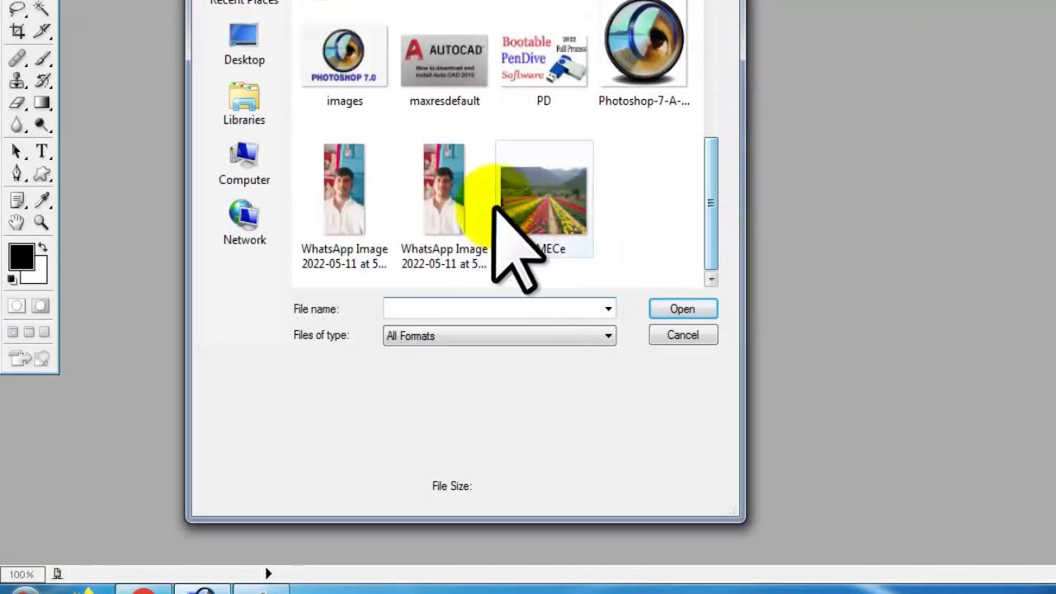
{"action": "double_click", "coordinate": [450, 194]}
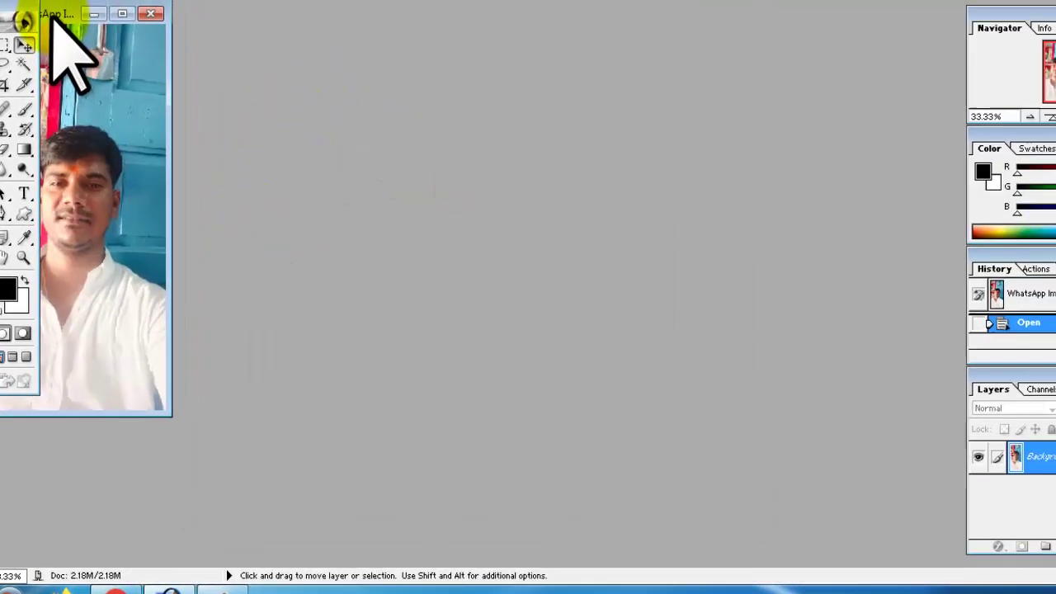
{"action": "left_click_drag", "start_coordinate": [52, 21], "coordinate": [176, 33]}
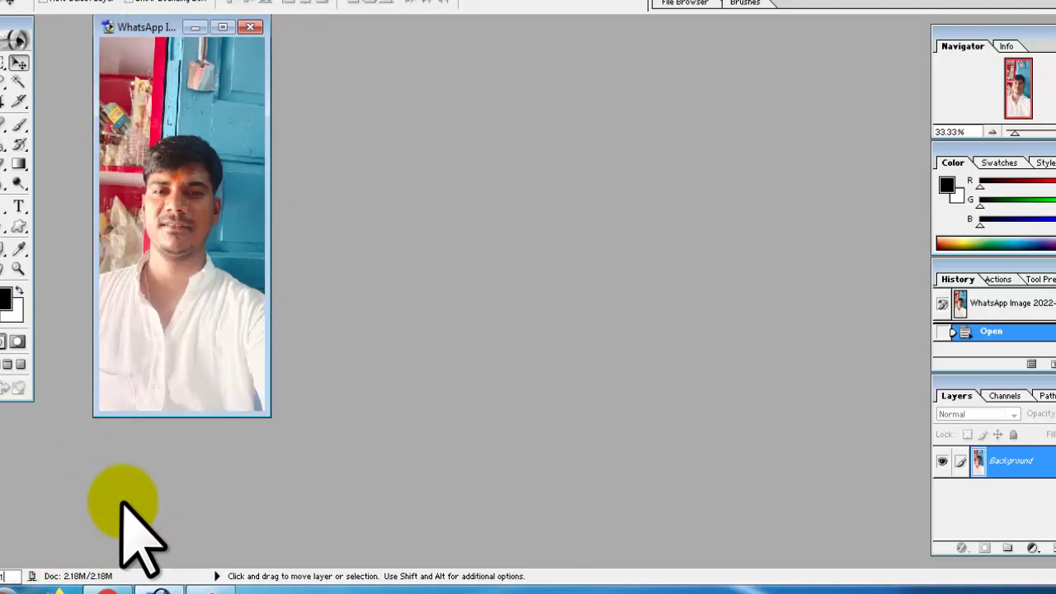
Set the portrait's zoom to 100% and enlarge its window to inspect the face and shirt
{"action": "key", "text": "ctrl+alt+0"}
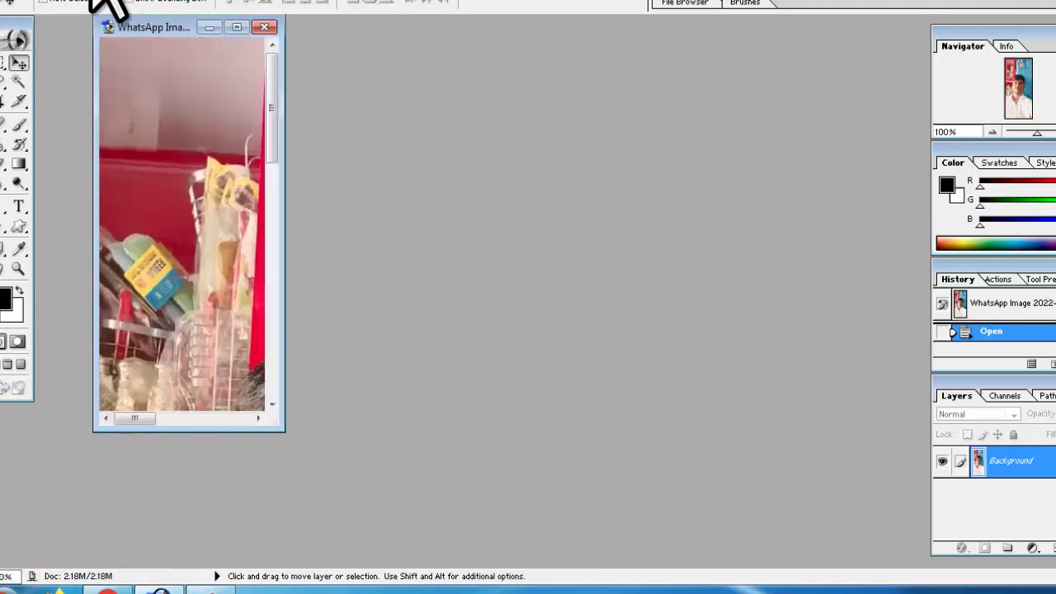
{"action": "scroll", "coordinate": [207, 20], "scroll_direction": "down", "scroll_amount": 1}
{"action": "left_click_drag", "start_coordinate": [278, 428], "coordinate": [582, 557]}
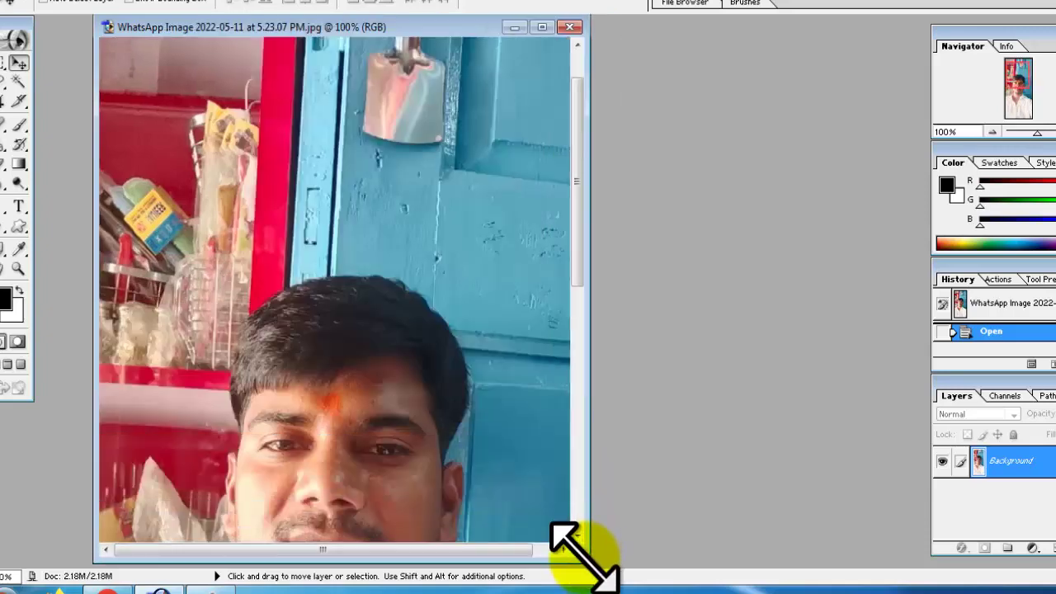
{"action": "scroll", "coordinate": [389, 341], "scroll_direction": "down", "scroll_amount": 8}
{"action": "scroll", "coordinate": [368, 269], "scroll_direction": "up", "scroll_amount": 8}
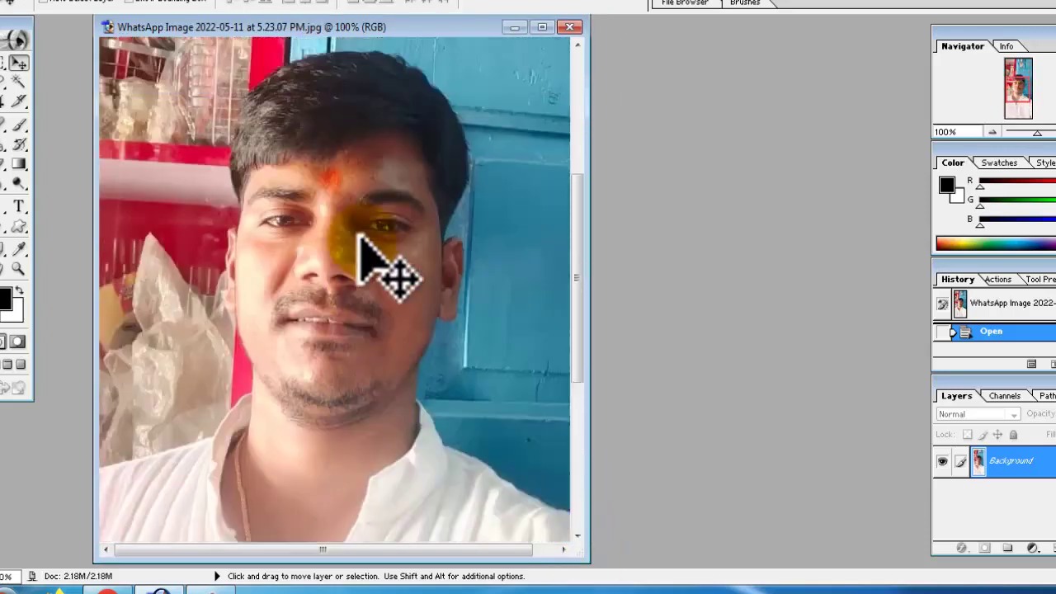
{"action": "scroll", "coordinate": [358, 224], "scroll_direction": "down", "scroll_amount": 10}
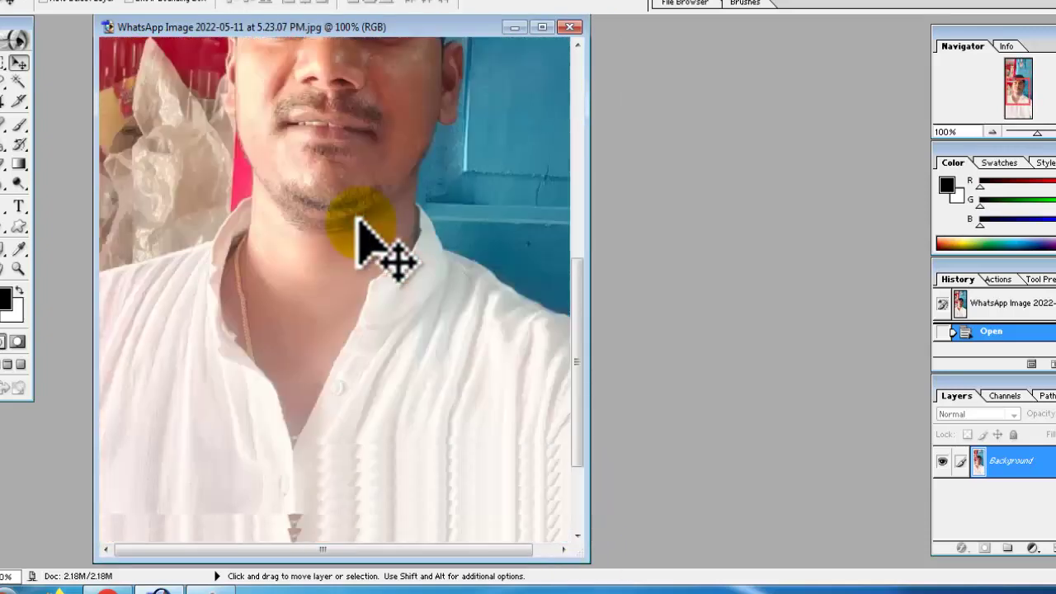
{"action": "scroll", "coordinate": [354, 224], "scroll_direction": "up", "scroll_amount": 6}
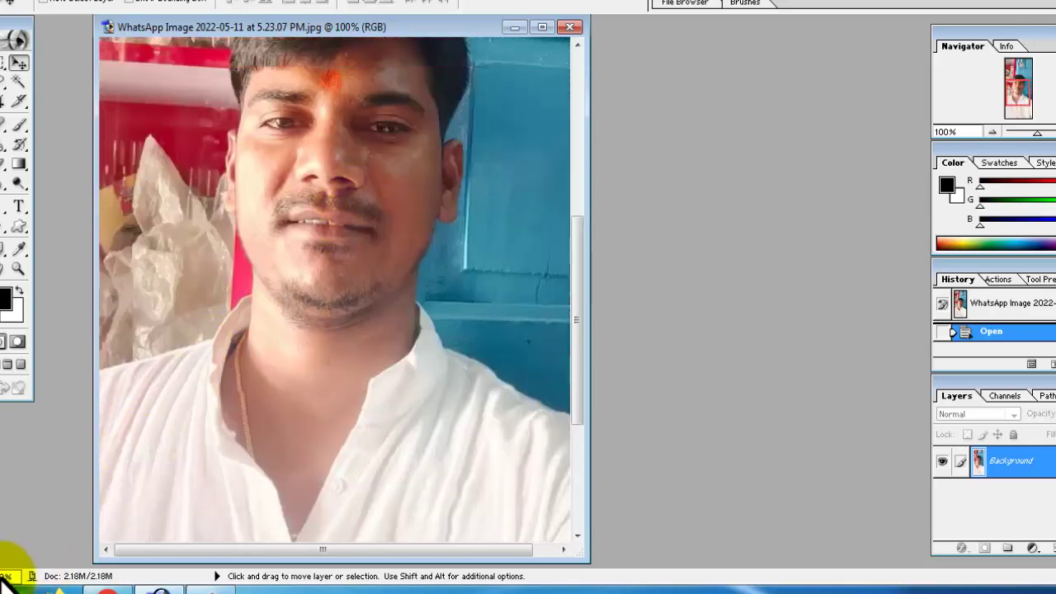
Fit the whole portrait on the screen with the Fit on Screen view command
{"action": "left_click", "coordinate": [201, 3]}
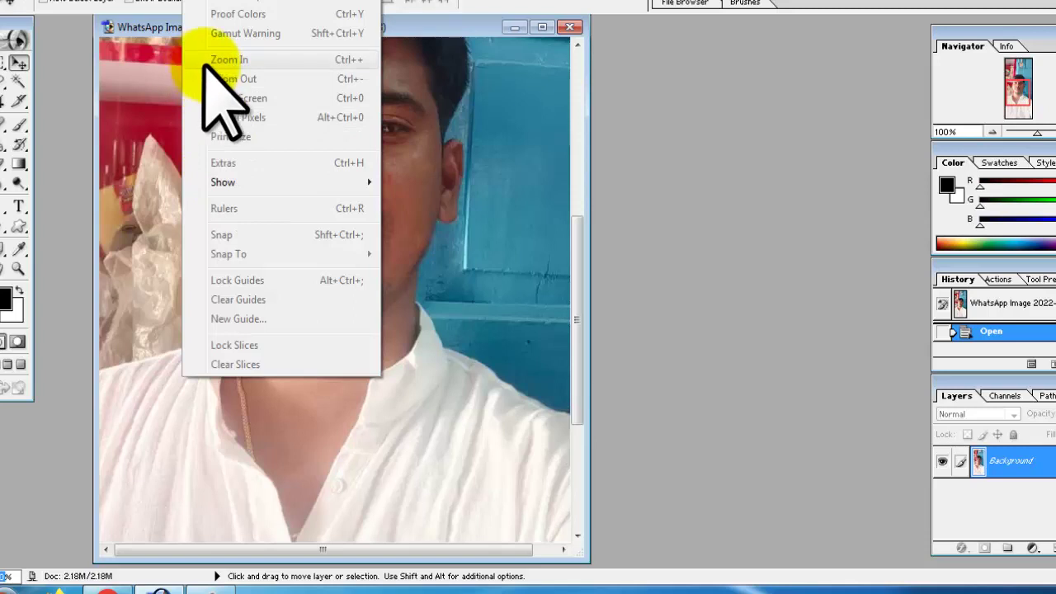
{"action": "left_click", "coordinate": [153, 107]}
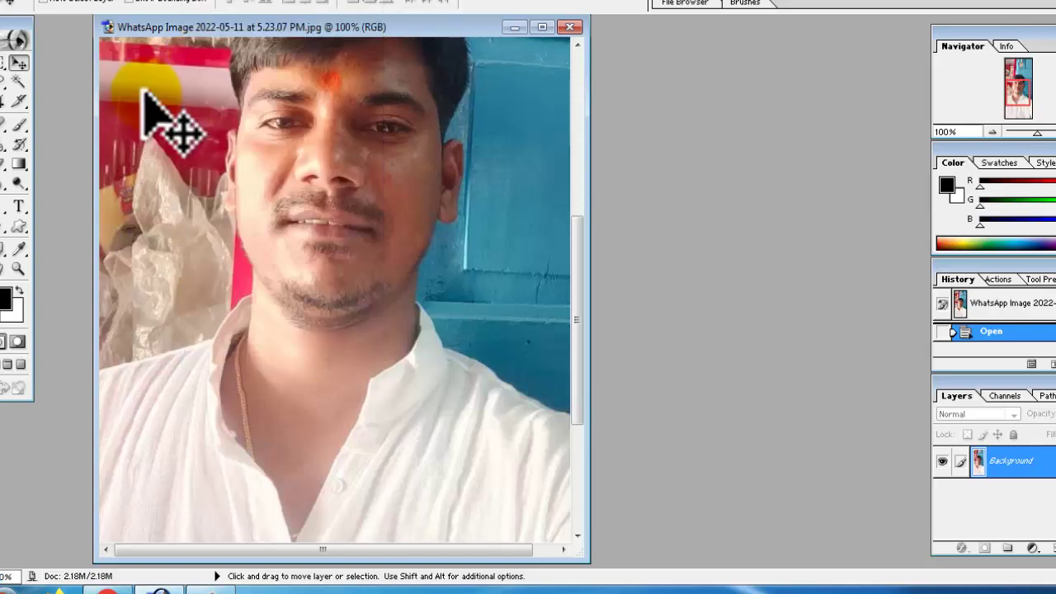
{"action": "left_click", "coordinate": [208, 3]}
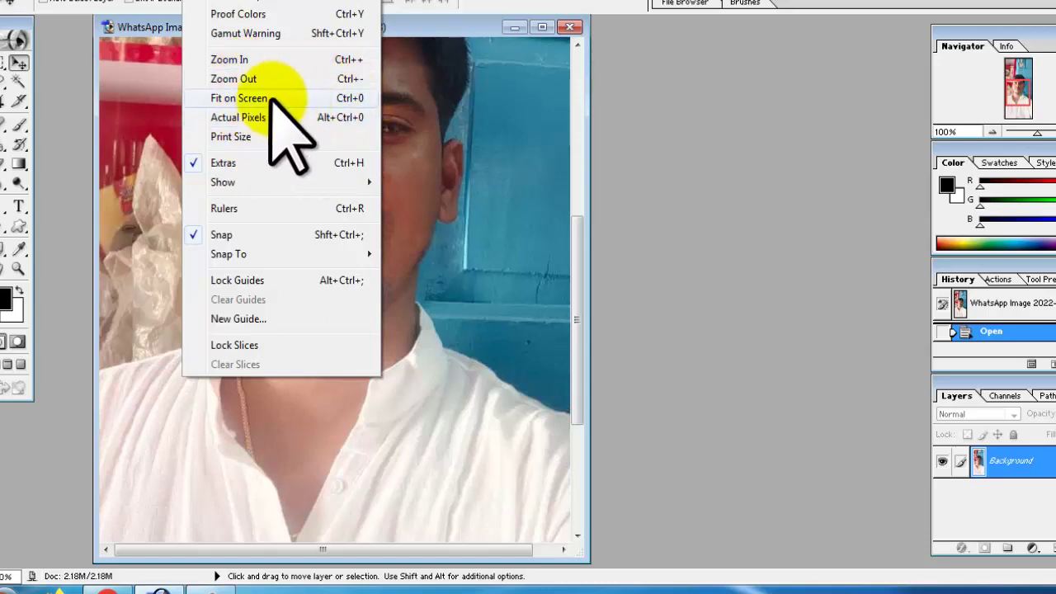
{"action": "left_click", "coordinate": [338, 97]}
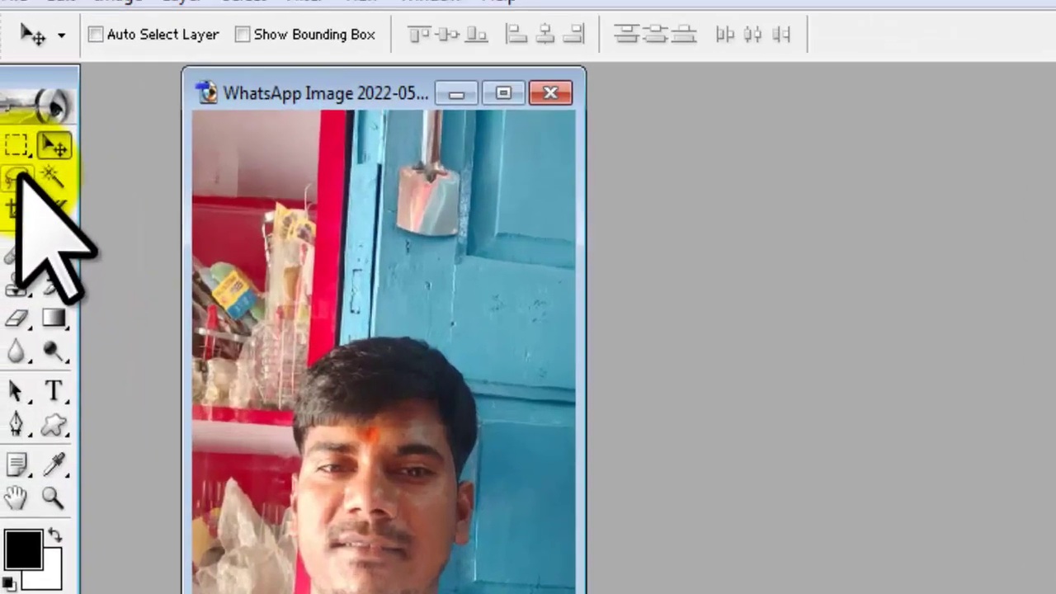
Show the lasso tool variants and make the standard Lasso Tool active
{"action": "mouse_move", "coordinate": [1, 83]}
{"action": "left_mouse_down"}
{"action": "mouse_move", "coordinate": [1, 95]}
{"action": "mouse_move", "coordinate": [62, 86]}
{"action": "mouse_move", "coordinate": [57, 100]}
{"action": "left_mouse_up"}
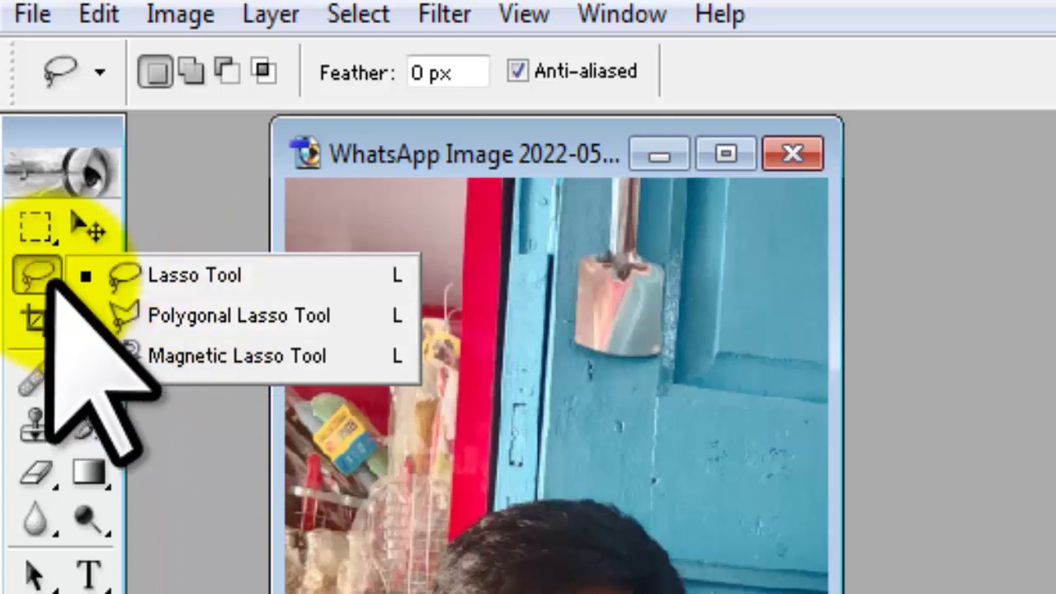
{"action": "left_click", "coordinate": [50, 277]}
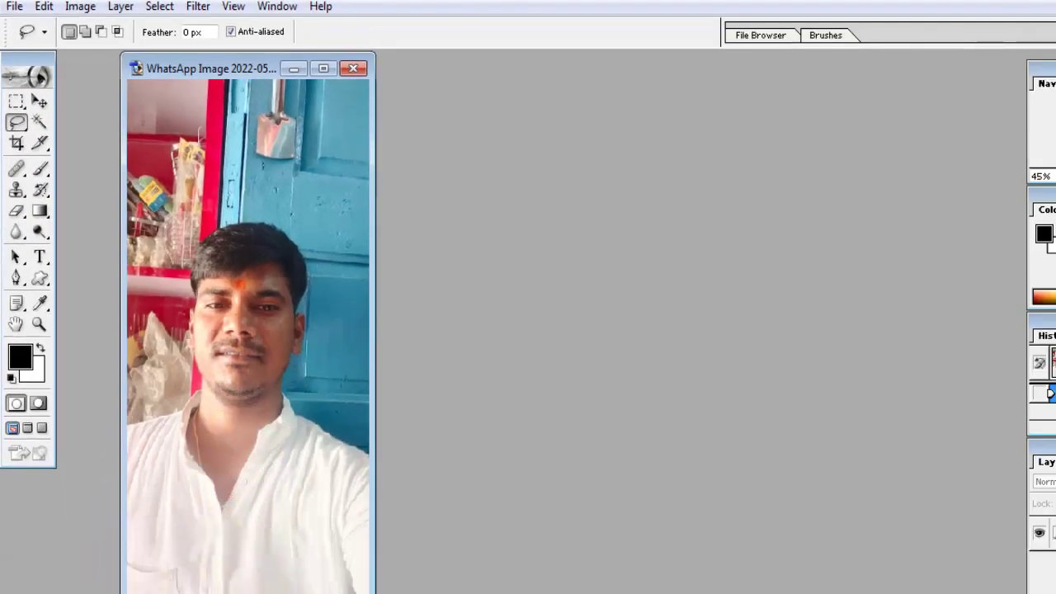
Switch to Chrome, run the Google search for "bg remover" and open the remove.bg result
{"action": "left_click", "coordinate": [129, 561]}
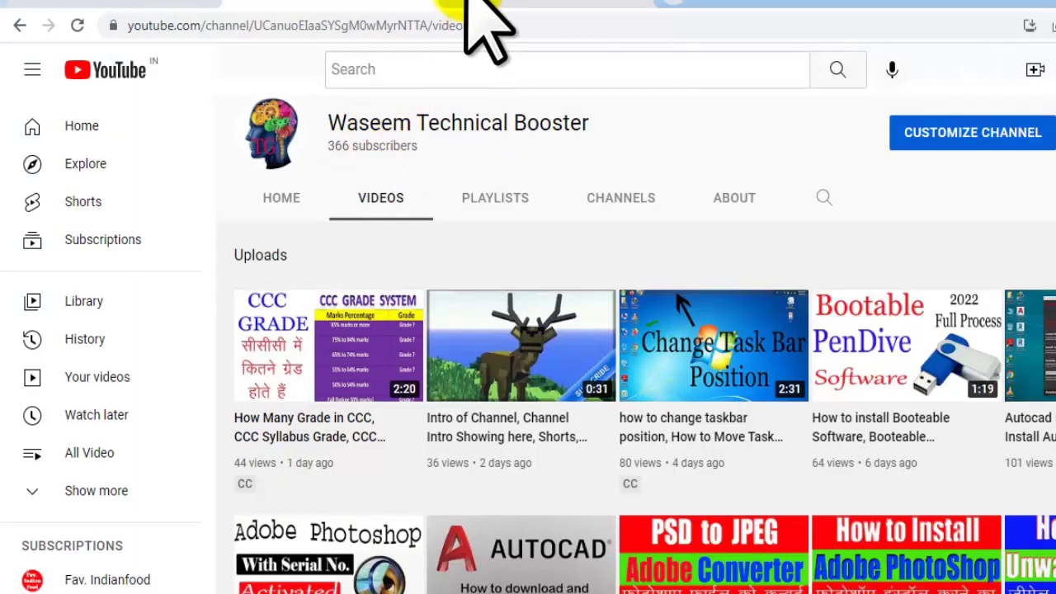
{"action": "left_click", "coordinate": [508, 4]}
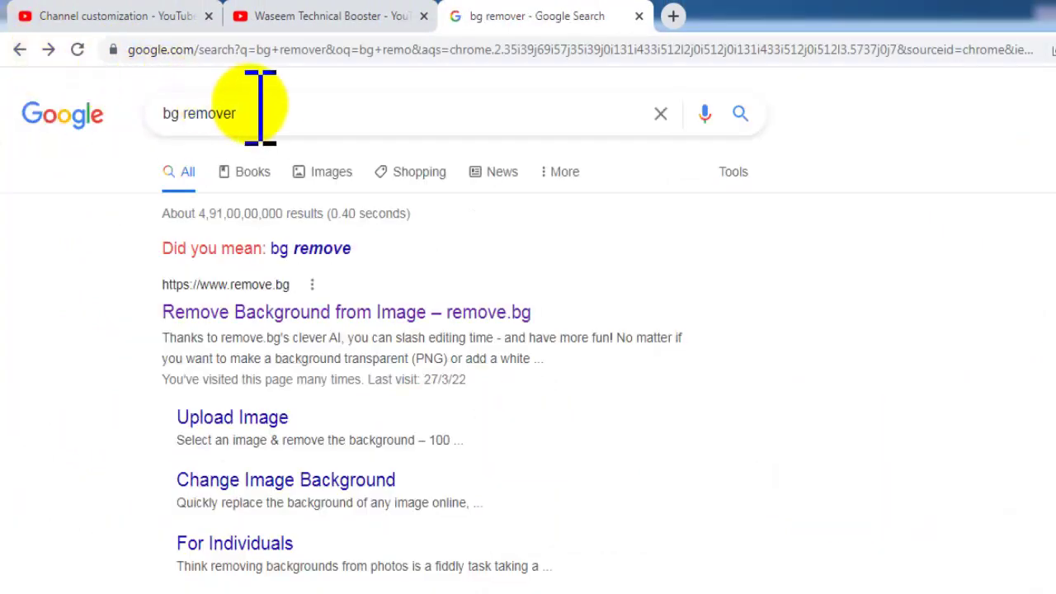
{"action": "left_click_drag", "start_coordinate": [157, 114], "coordinate": [243, 115]}
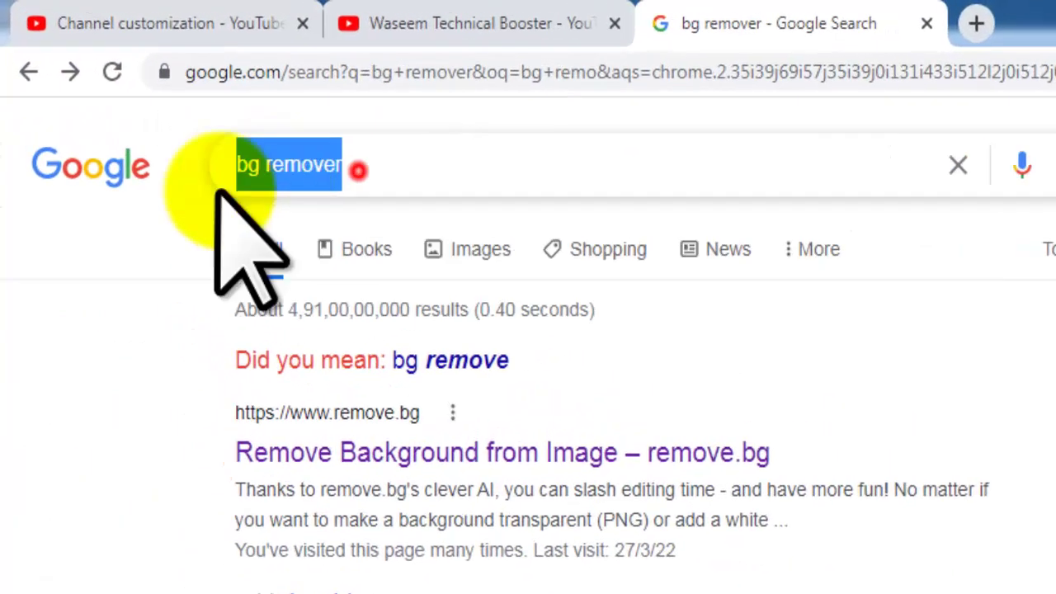
{"action": "left_click", "coordinate": [248, 117]}
{"action": "key", "text": "Return"}
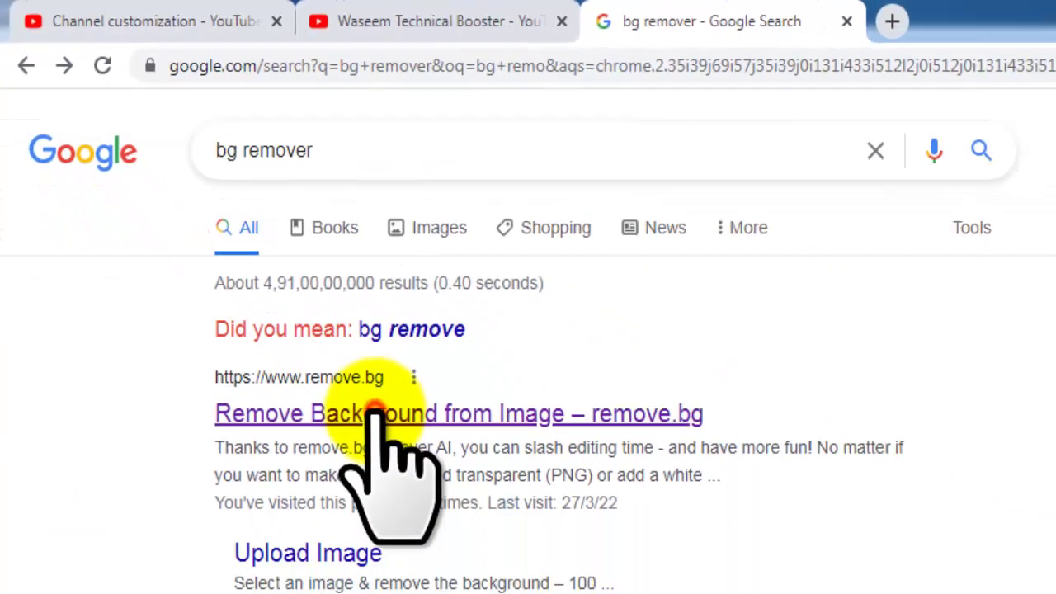
{"action": "left_click", "coordinate": [376, 413]}
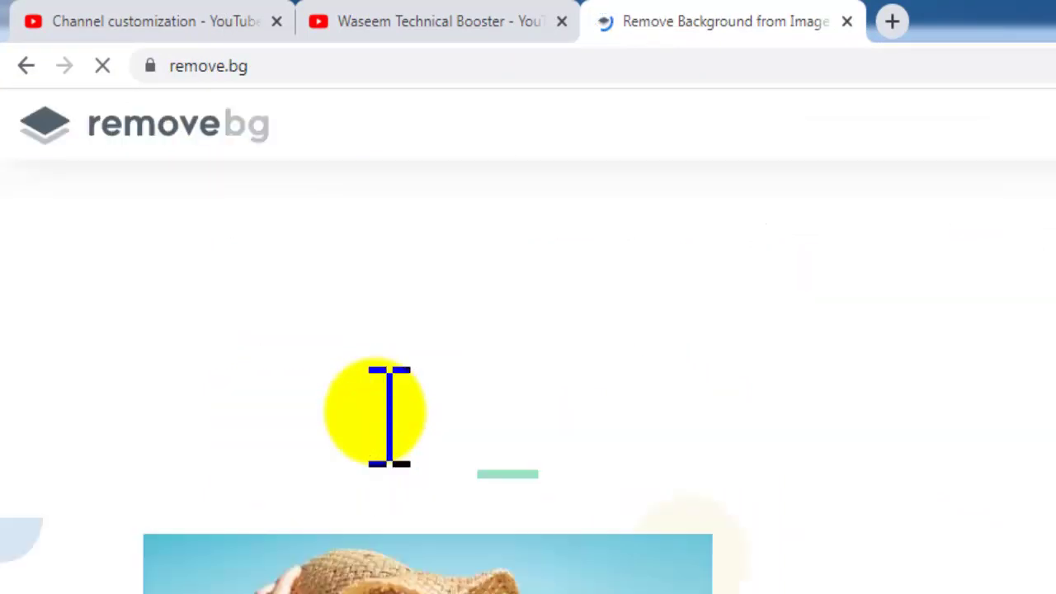
{"action": "scroll", "coordinate": [396, 404], "scroll_direction": "down", "scroll_amount": 3}
{"action": "scroll", "coordinate": [377, 343], "scroll_direction": "up", "scroll_amount": 3}
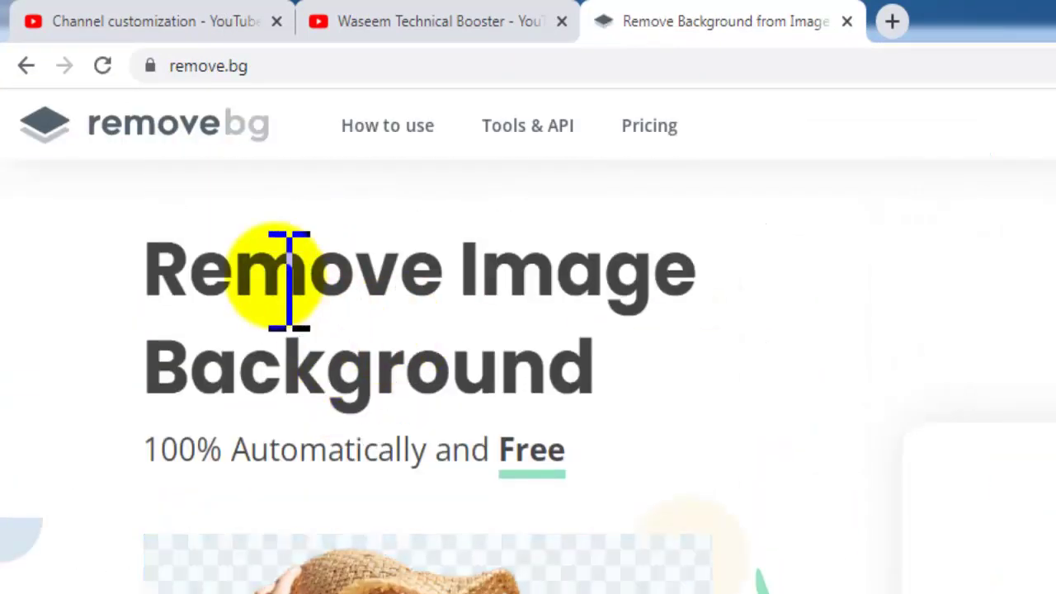
{"action": "left_click_drag", "start_coordinate": [141, 273], "coordinate": [555, 326]}
{"action": "left_click_drag", "start_coordinate": [511, 297], "coordinate": [693, 378]}
{"action": "left_click", "coordinate": [695, 385]}
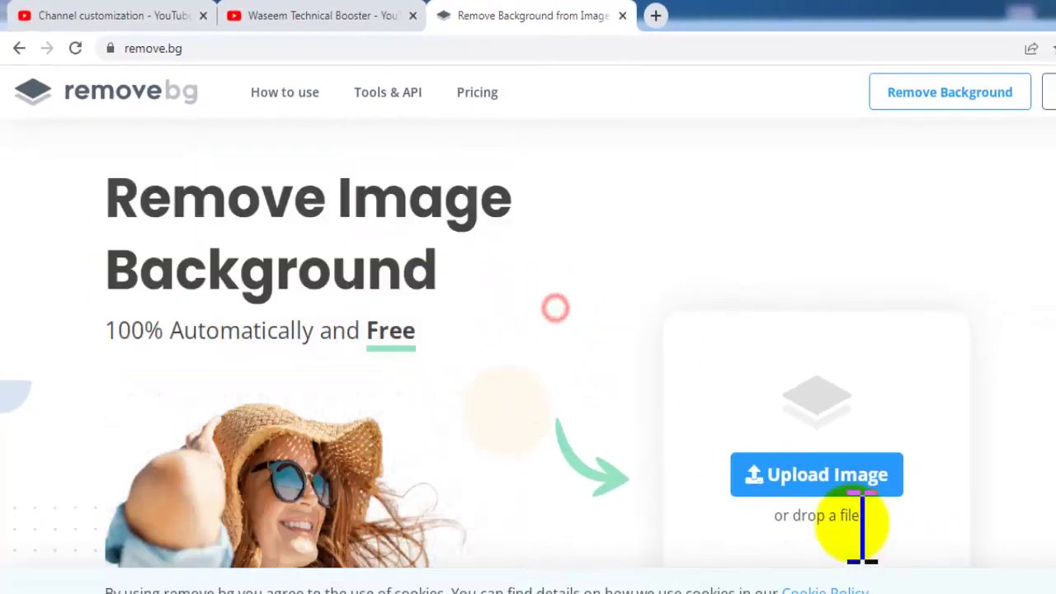
Upload the second portrait, WhatsApp Image 2022-05-11 at 5.23.07 PM, from Downloads to remove.bg for background removal
{"action": "left_click", "coordinate": [833, 477]}
{"action": "left_click", "coordinate": [615, 518]}
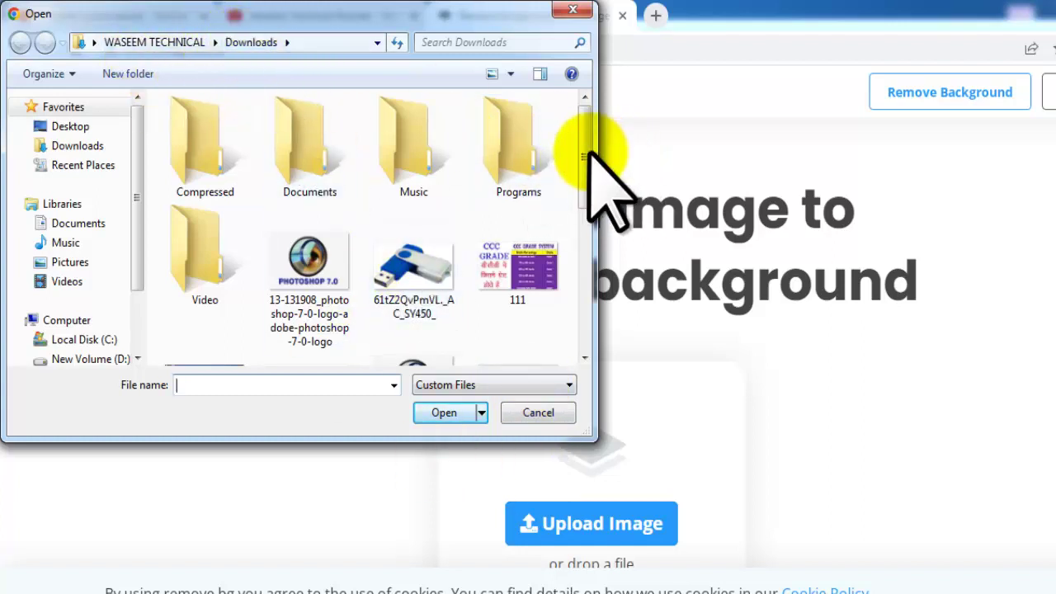
{"action": "left_click_drag", "start_coordinate": [586, 153], "coordinate": [594, 278]}
{"action": "left_click", "coordinate": [529, 206]}
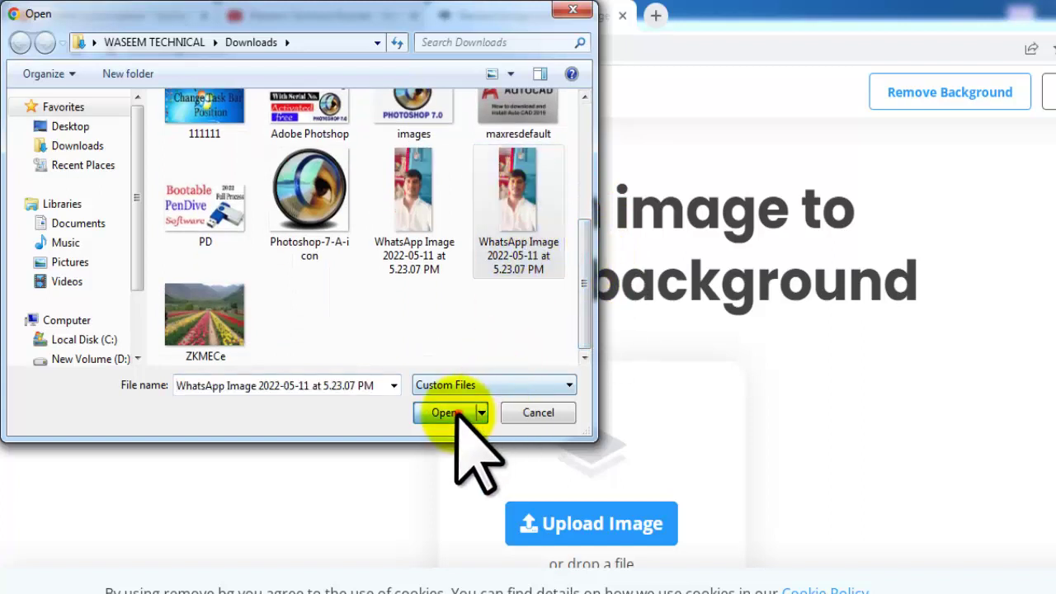
{"action": "left_click", "coordinate": [444, 412]}
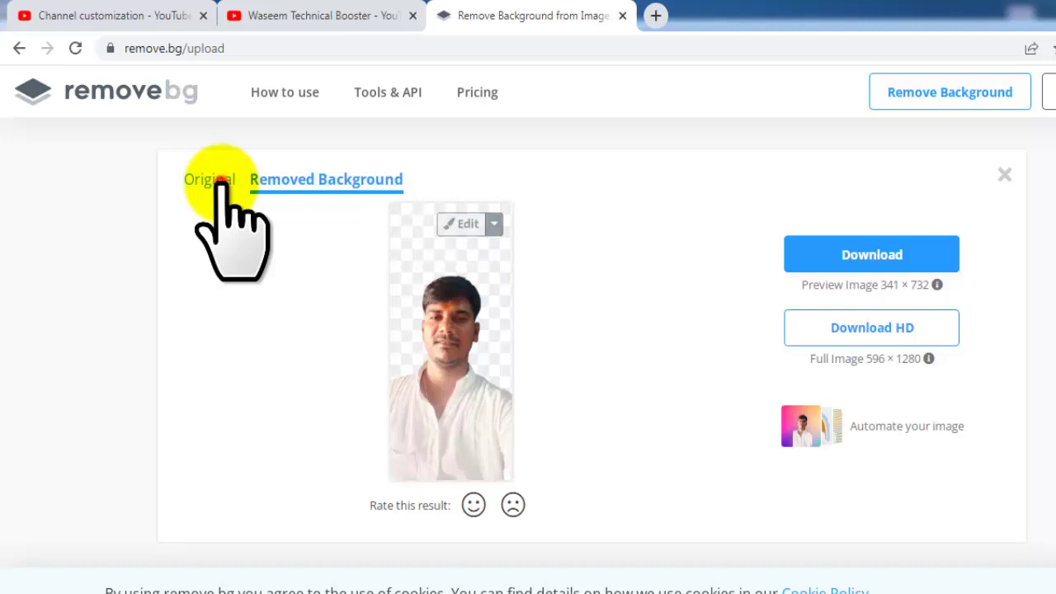
Compare the original portrait with its background-removed version and highlight the preview image's dimensions
{"action": "left_click", "coordinate": [221, 181]}
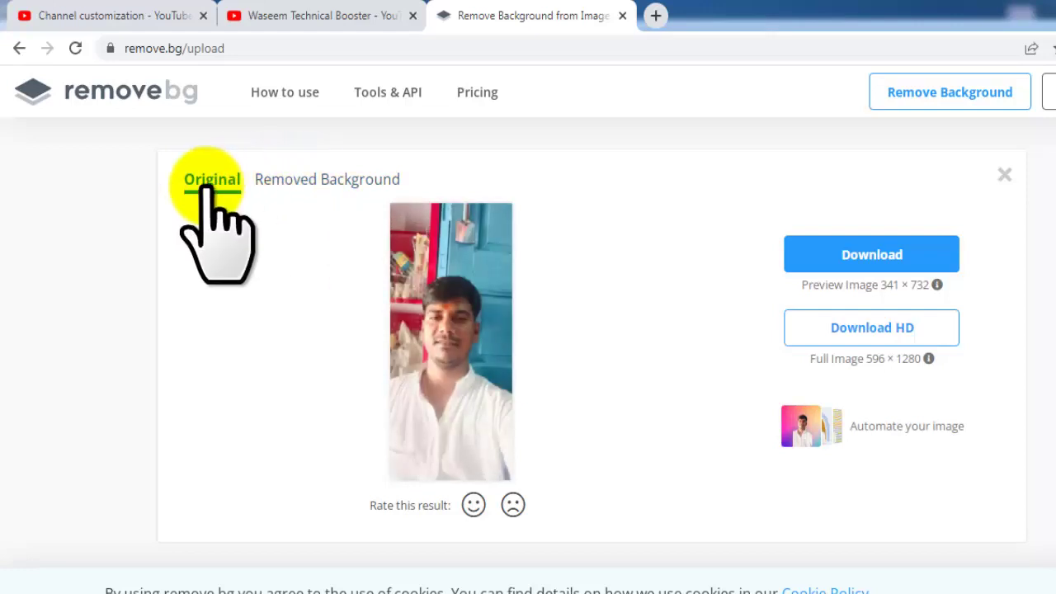
{"action": "left_click", "coordinate": [307, 183]}
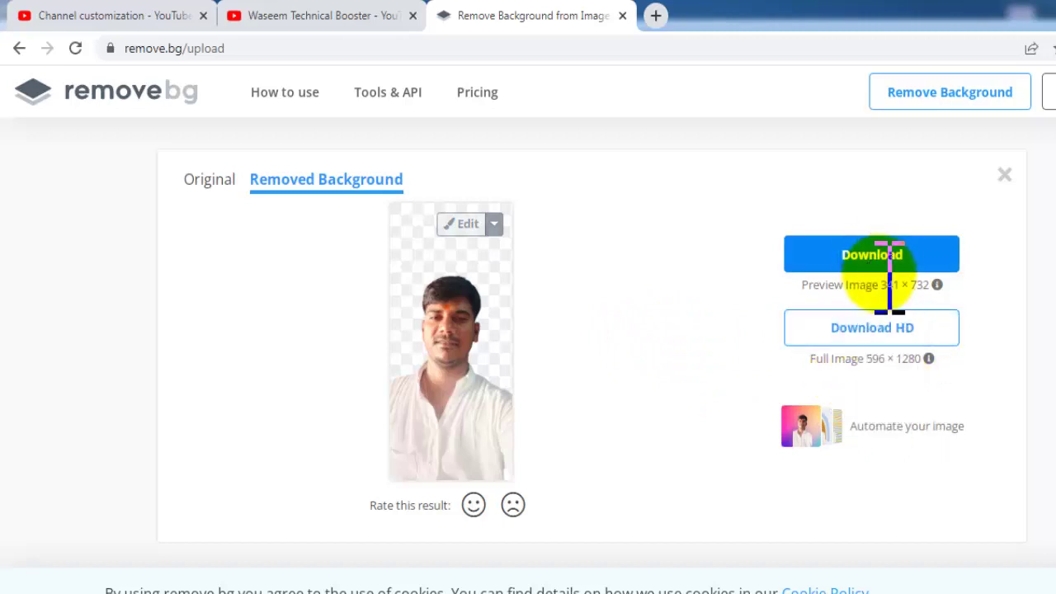
{"action": "left_click_drag", "start_coordinate": [880, 285], "coordinate": [933, 287]}
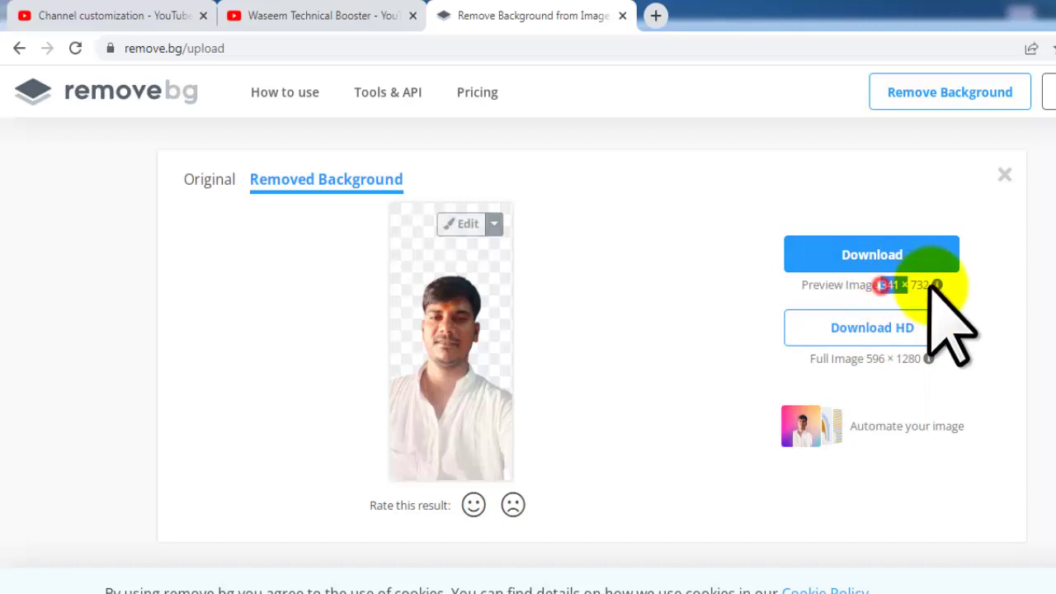
Check the full-size HD download offer, close it, and download the free preview version of the cutout
{"action": "left_click", "coordinate": [895, 329]}
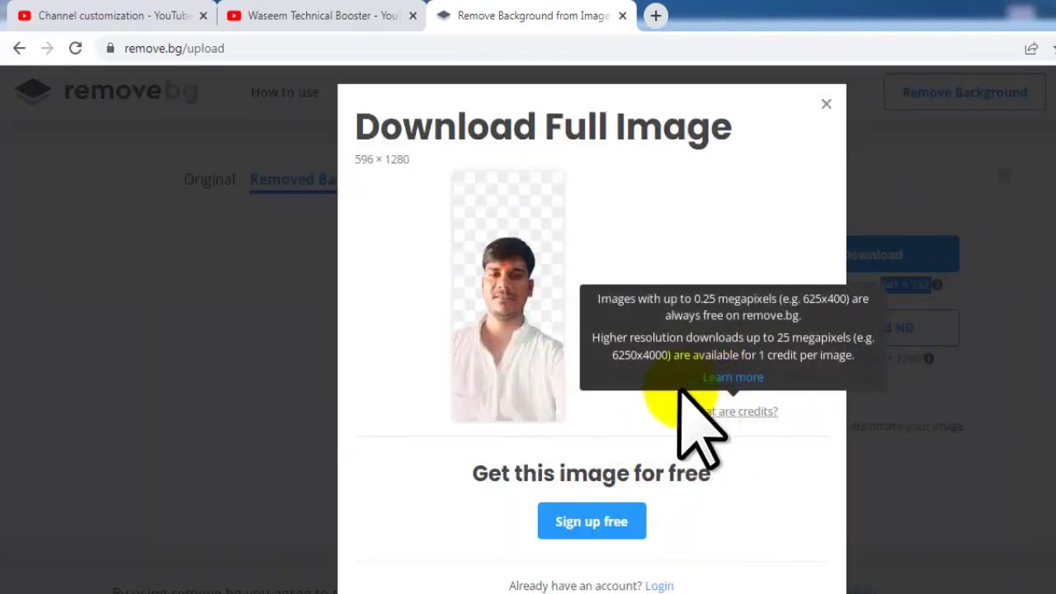
{"action": "left_click", "coordinate": [819, 97]}
{"action": "left_click", "coordinate": [912, 248]}
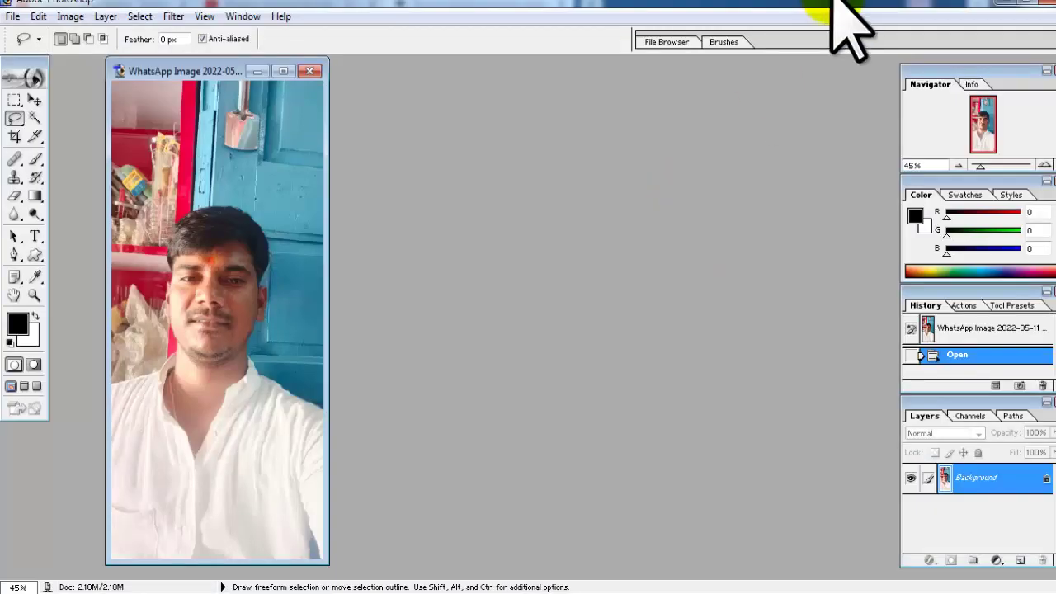
Switch to Photoshop and open WhatsApp_Image_2022-05-11_at_5.23.07_PM-removebg-preview from the Downloads folder
{"action": "key", "text": "ctrl+o"}
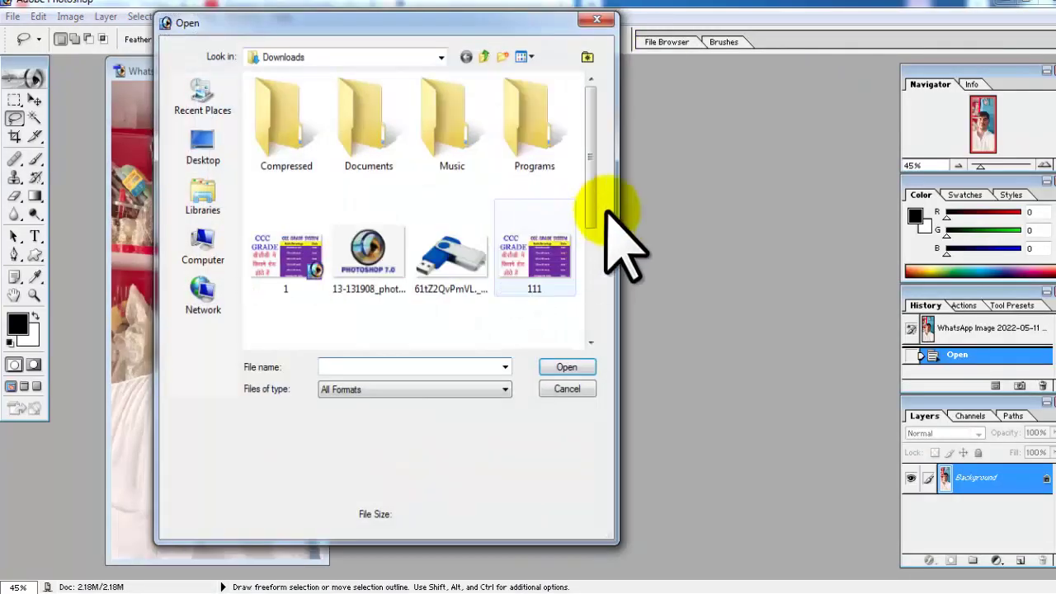
{"action": "left_click_drag", "start_coordinate": [586, 158], "coordinate": [596, 307]}
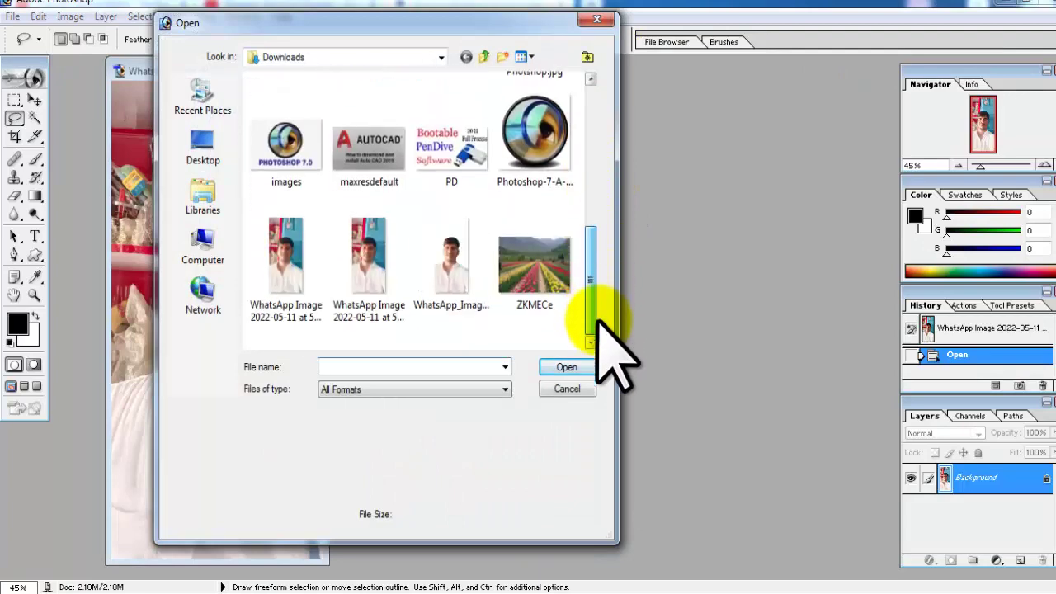
{"action": "left_click", "coordinate": [465, 264]}
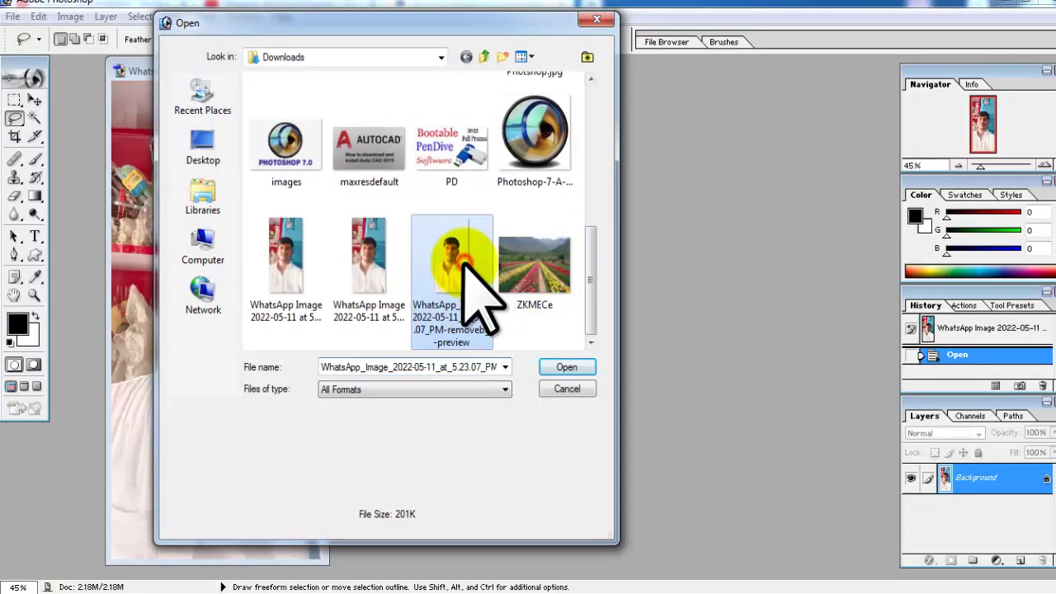
{"action": "left_click", "coordinate": [564, 368]}
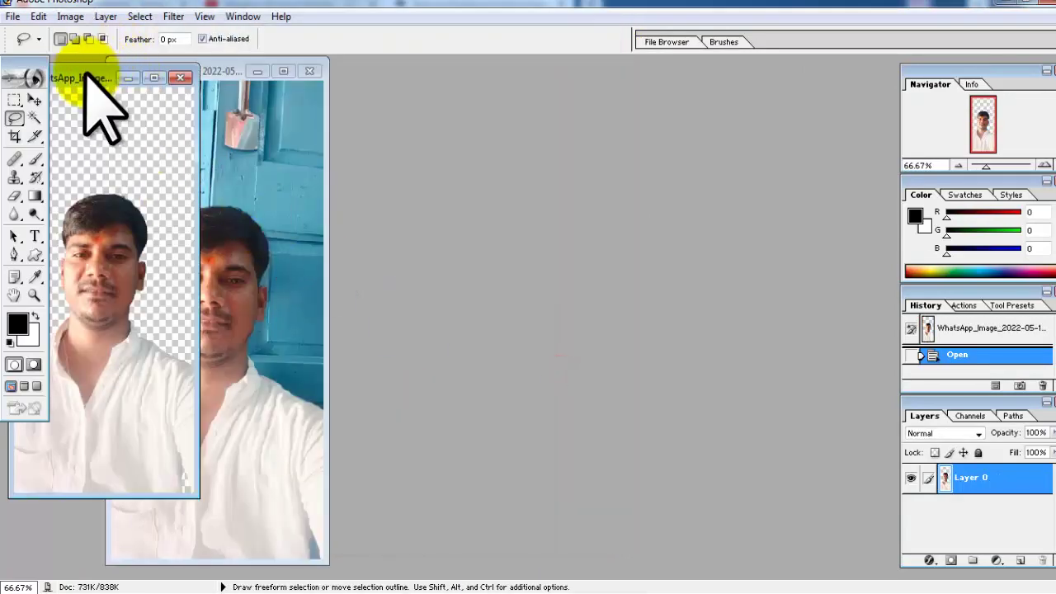
Place the cutout's window beside the original portrait for comparison, and return it over the original
{"action": "left_click_drag", "start_coordinate": [87, 72], "coordinate": [438, 155]}
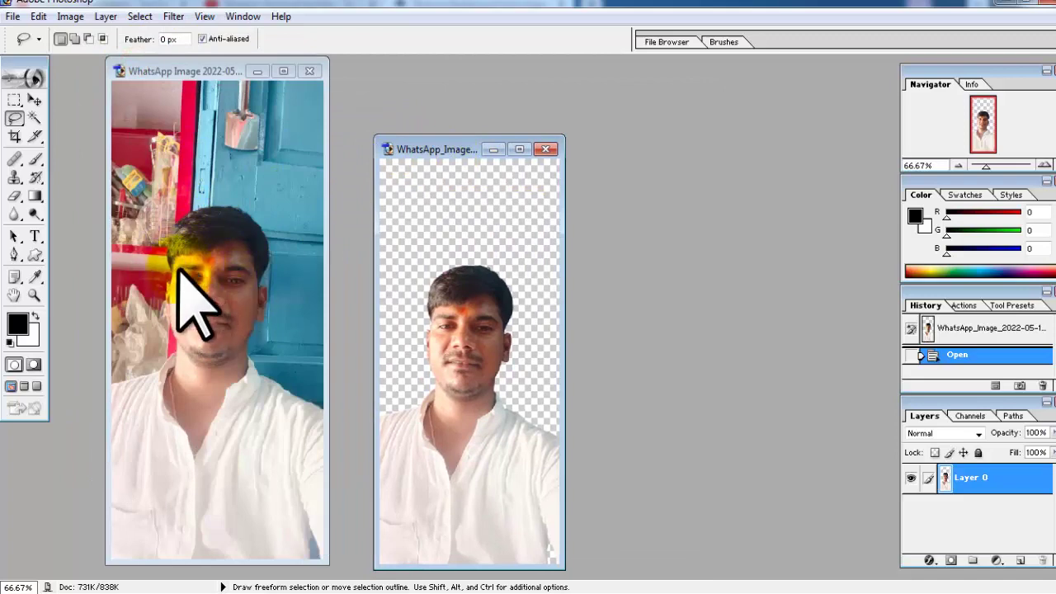
{"action": "left_click_drag", "start_coordinate": [425, 150], "coordinate": [126, 91]}
{"action": "left_click_drag", "start_coordinate": [198, 218], "coordinate": [142, 247]}
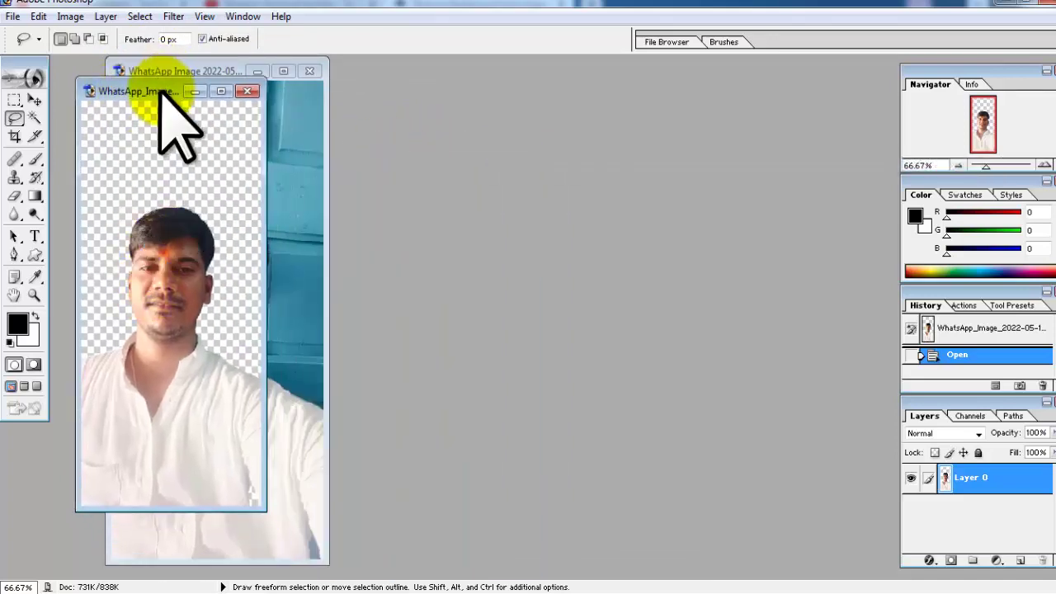
Set the Crop tool to a width of 1.6 in and a height of 1.8 in
{"action": "left_click", "coordinate": [14, 136]}
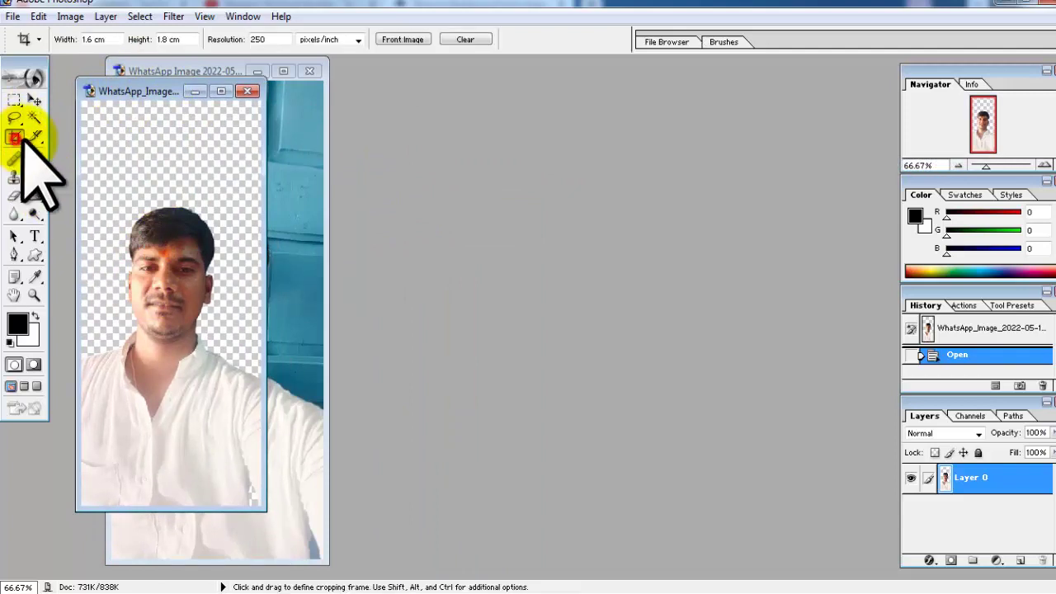
{"action": "right_click", "coordinate": [96, 39]}
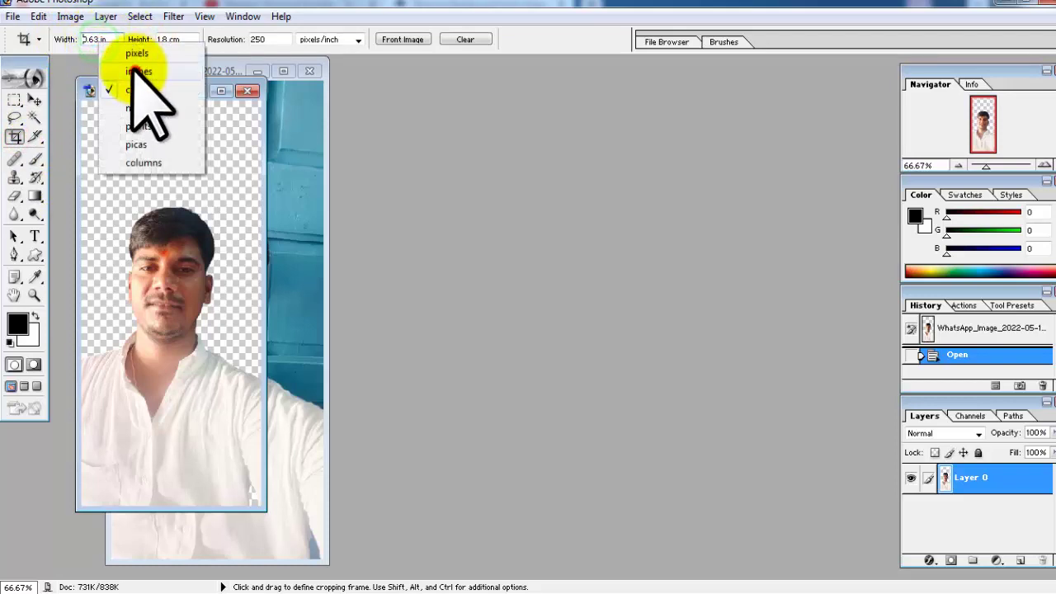
{"action": "left_click", "coordinate": [137, 72]}
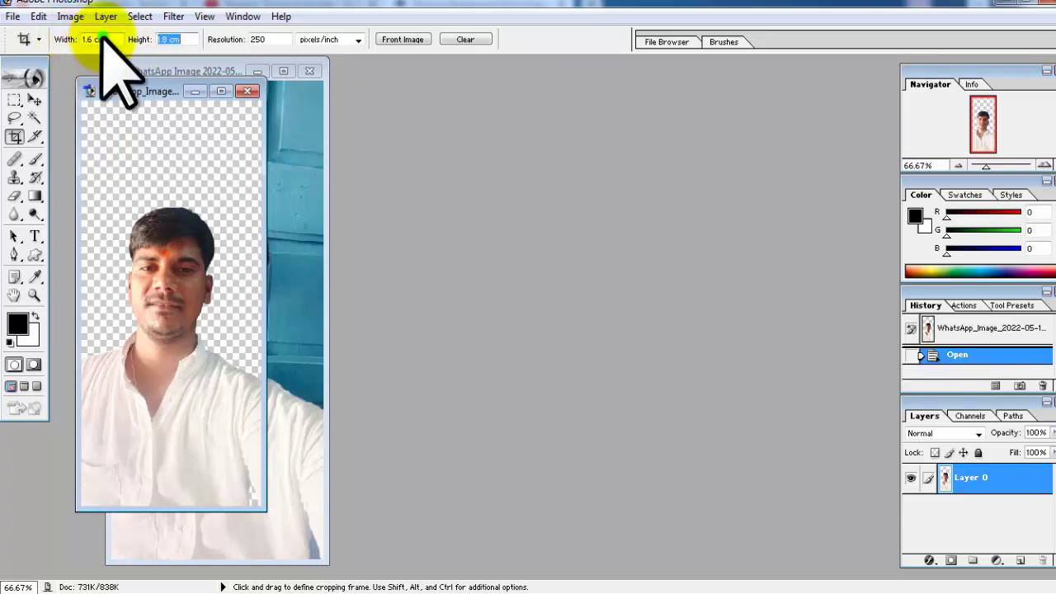
{"action": "right_click", "coordinate": [101, 39]}
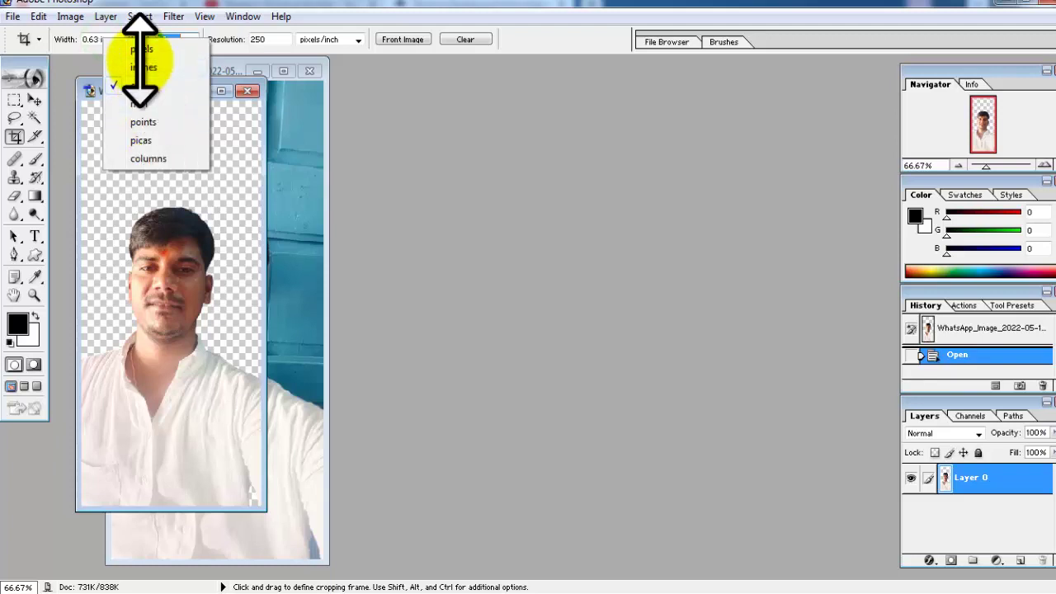
{"action": "left_click", "coordinate": [144, 67]}
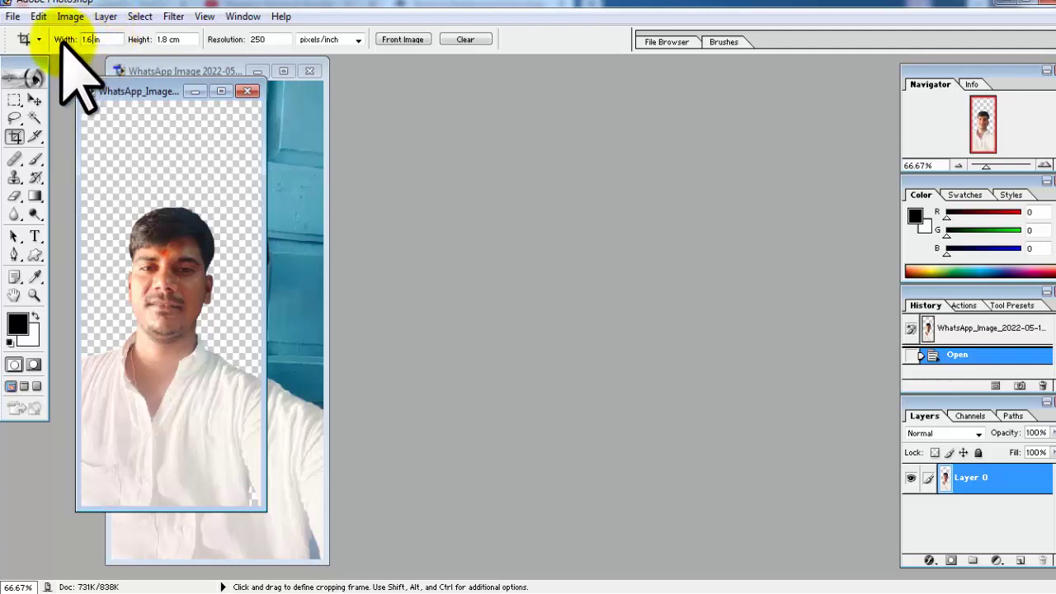
{"action": "right_click", "coordinate": [169, 39]}
{"action": "left_click", "coordinate": [210, 68]}
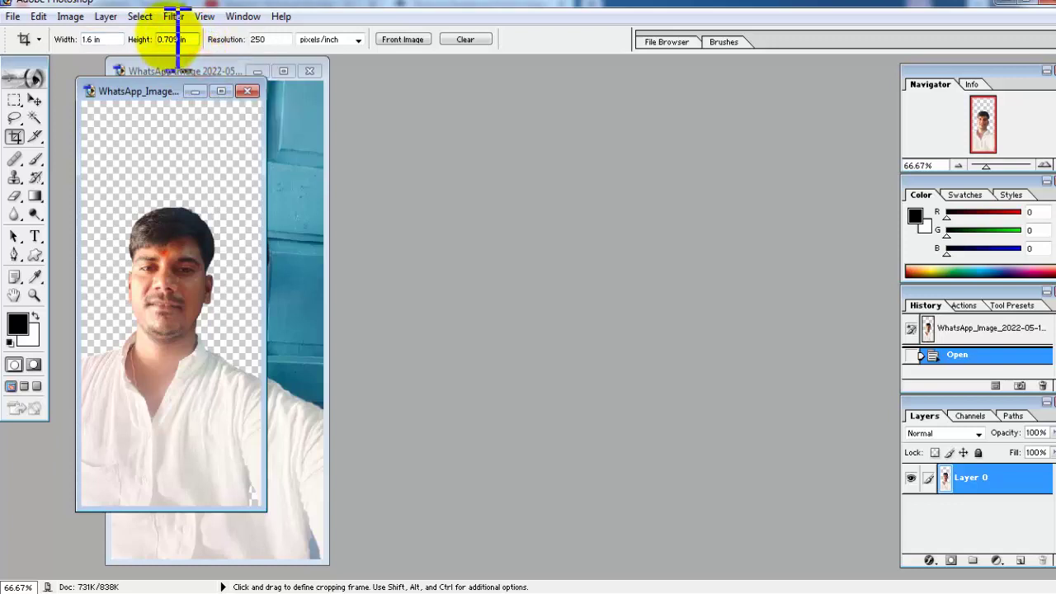
{"action": "left_click", "coordinate": [163, 39]}
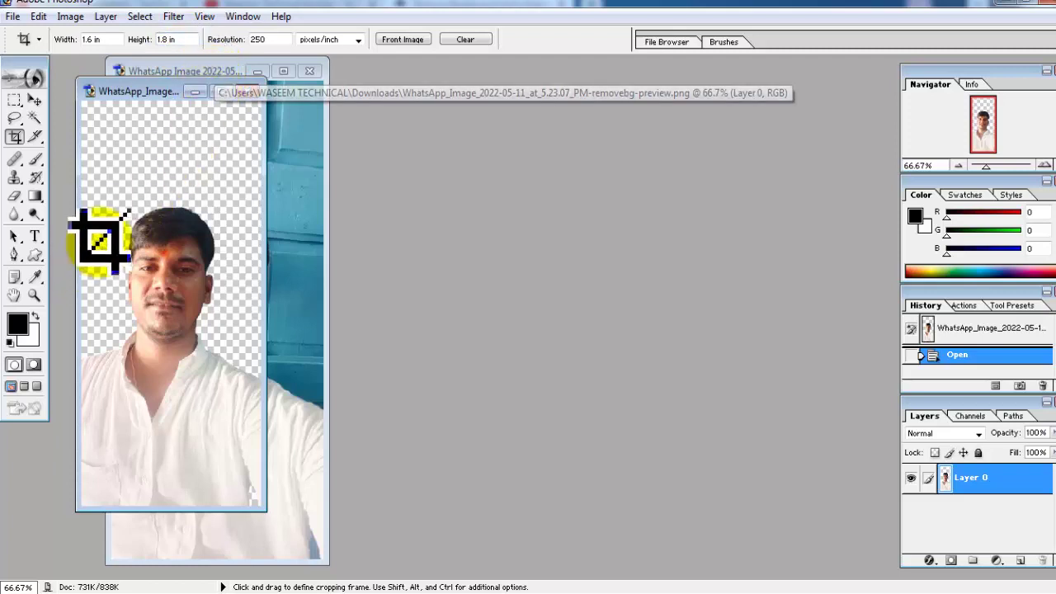
Crop the transparent portrait to the head and shoulders and accept the crop
{"action": "left_click_drag", "start_coordinate": [107, 202], "coordinate": [269, 520]}
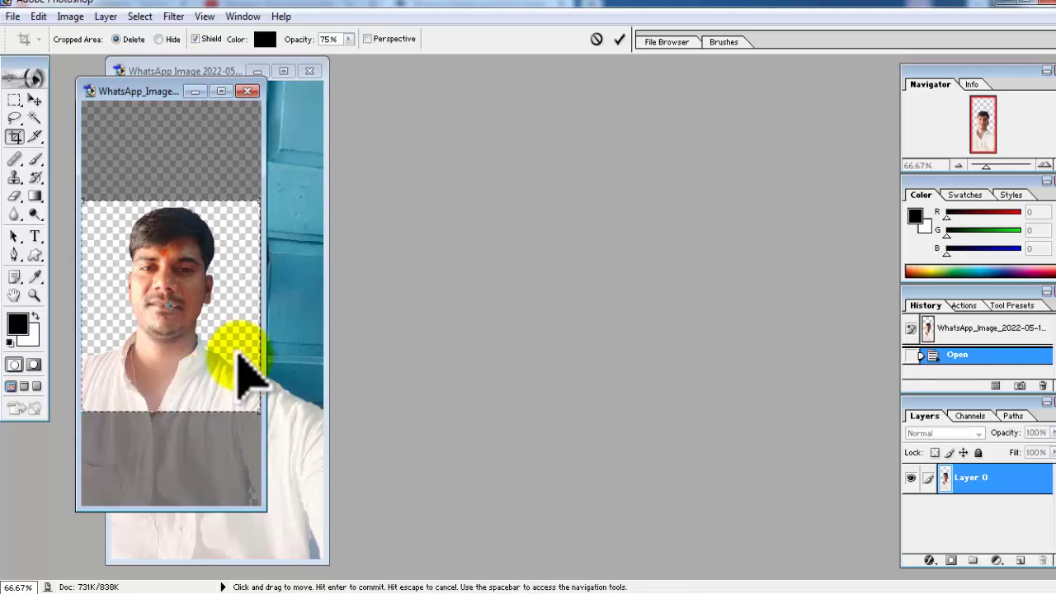
{"action": "left_click", "coordinate": [34, 100]}
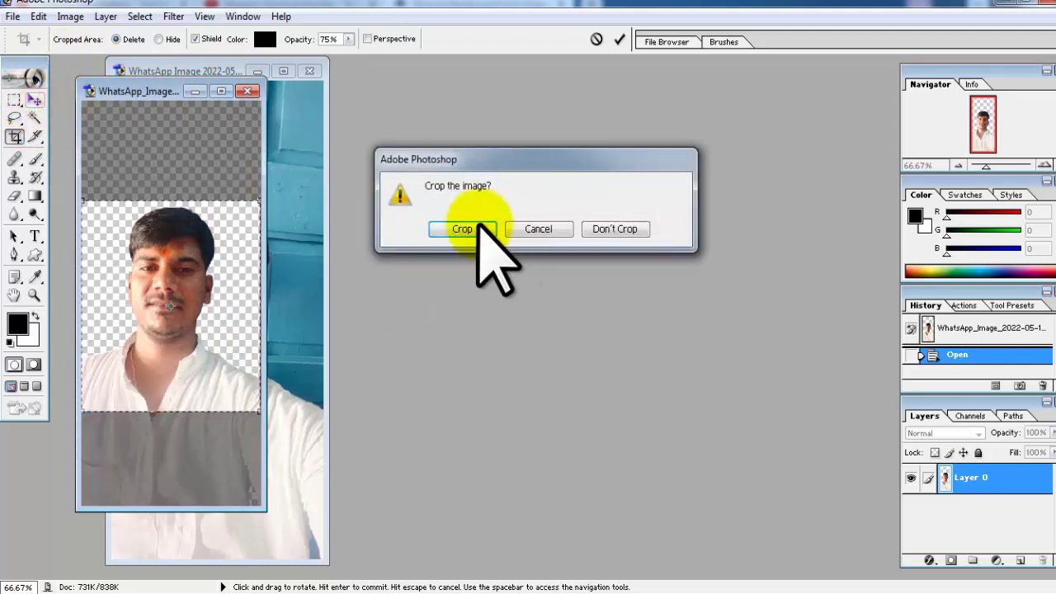
{"action": "left_click", "coordinate": [475, 226]}
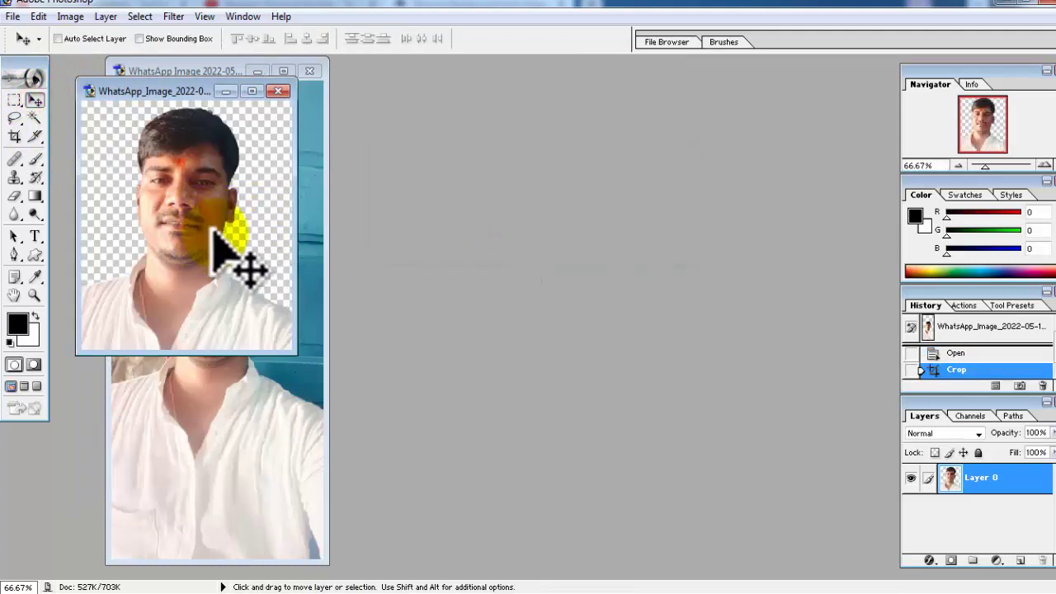
Create a new A4 document at 300 pixels/inch with white contents and move its window clear of the portraits
{"action": "left_click", "coordinate": [13, 16]}
{"action": "left_click", "coordinate": [50, 44]}
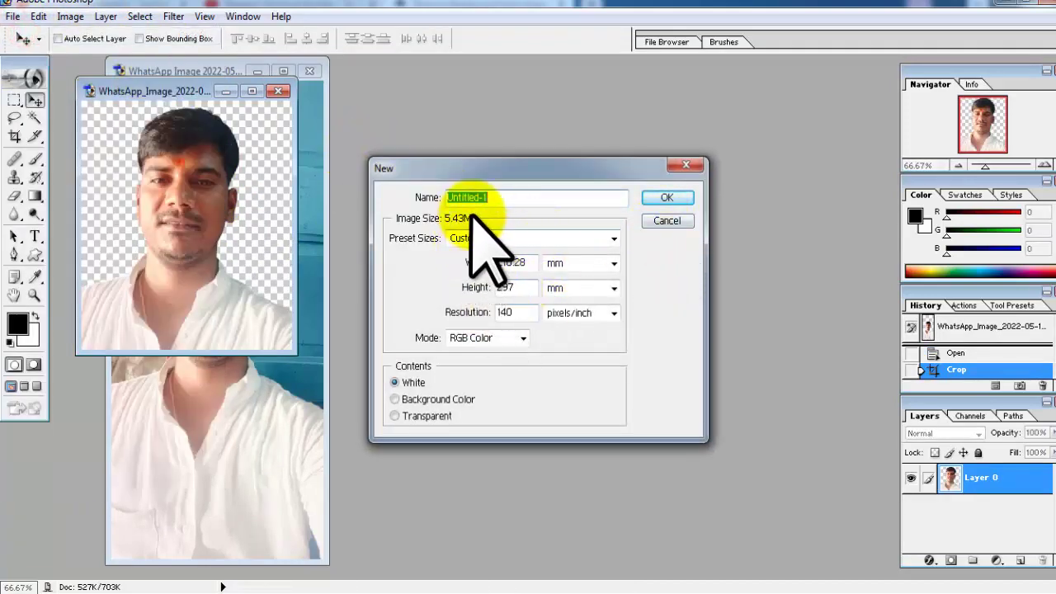
{"action": "left_click", "coordinate": [542, 240]}
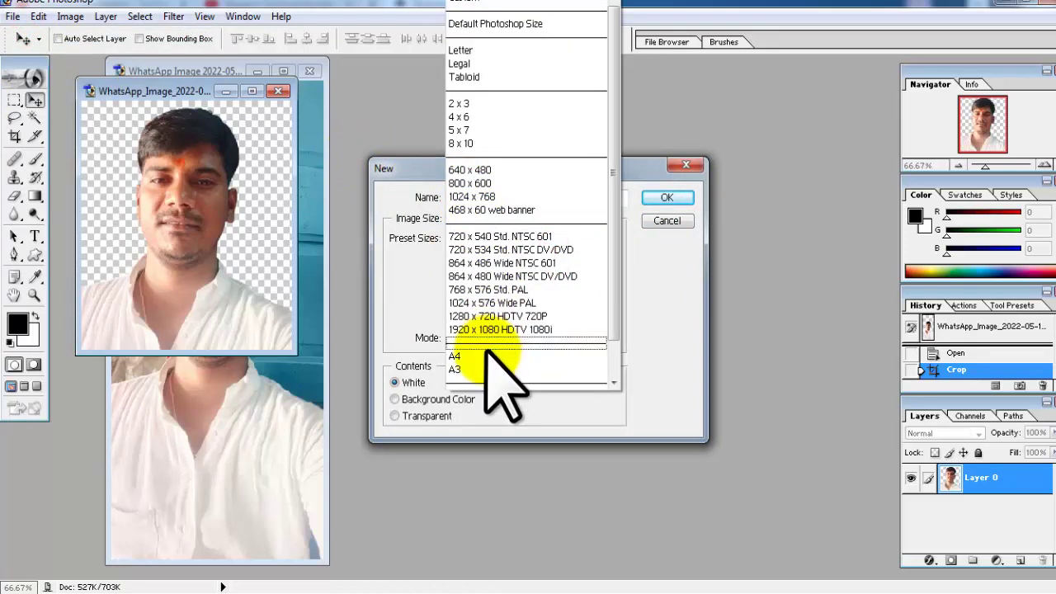
{"action": "left_click", "coordinate": [485, 344]}
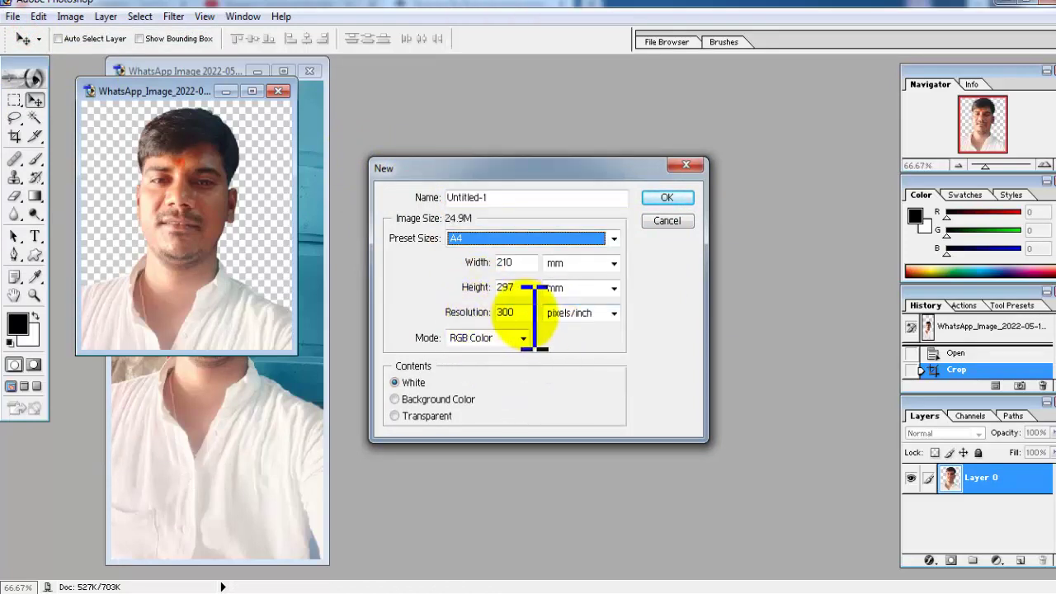
{"action": "double_click", "coordinate": [525, 314]}
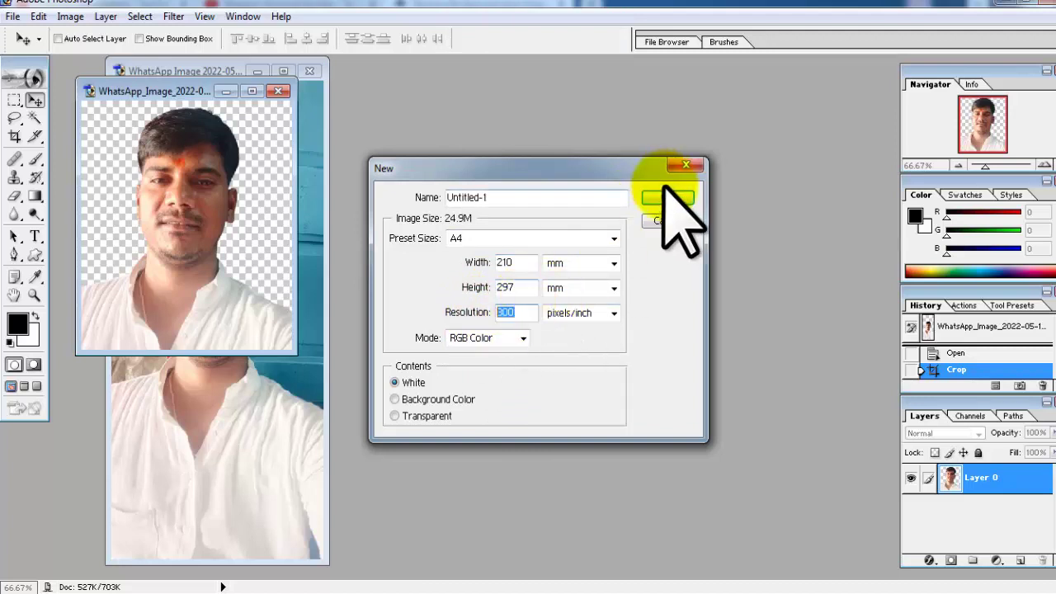
{"action": "left_click", "coordinate": [668, 198]}
{"action": "left_click_drag", "start_coordinate": [160, 87], "coordinate": [605, 94]}
Try a 5 px black stroke, located at the center, on the cropped portrait
{"action": "left_click", "coordinate": [155, 91]}
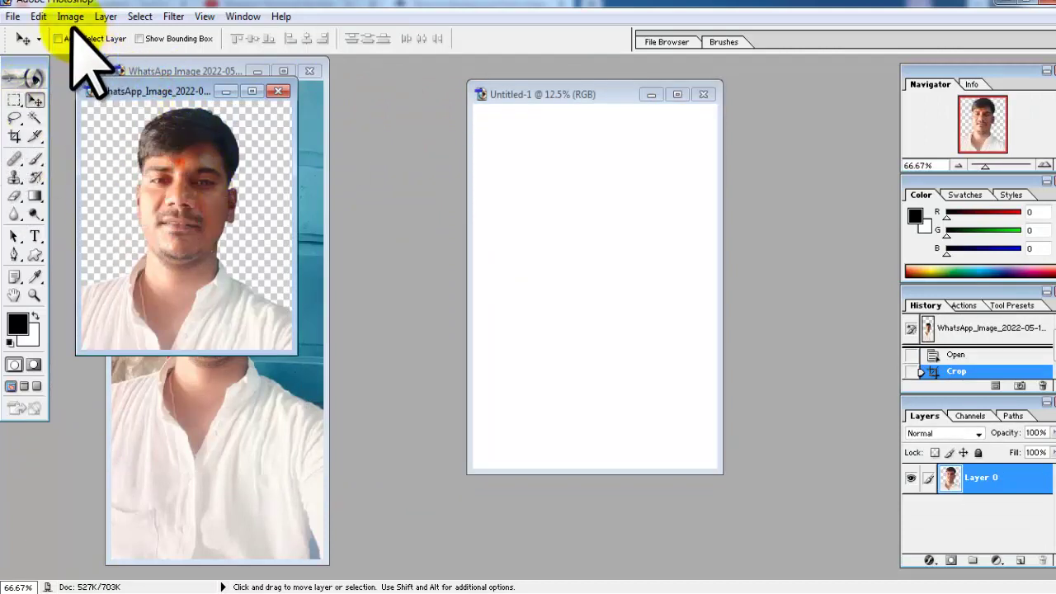
{"action": "left_click", "coordinate": [39, 16]}
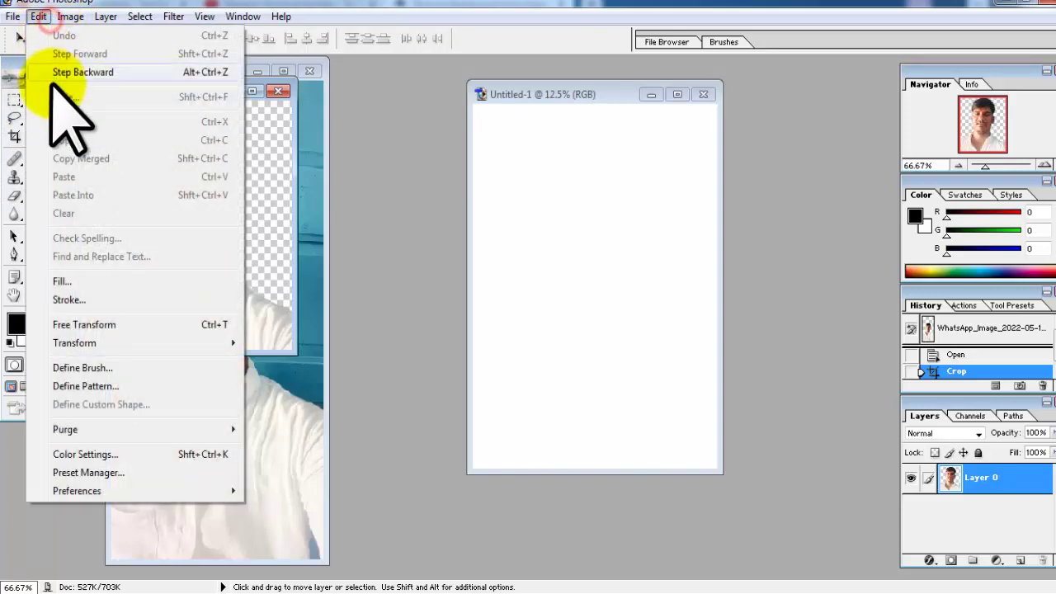
{"action": "left_click", "coordinate": [66, 300]}
{"action": "left_click", "coordinate": [493, 230]}
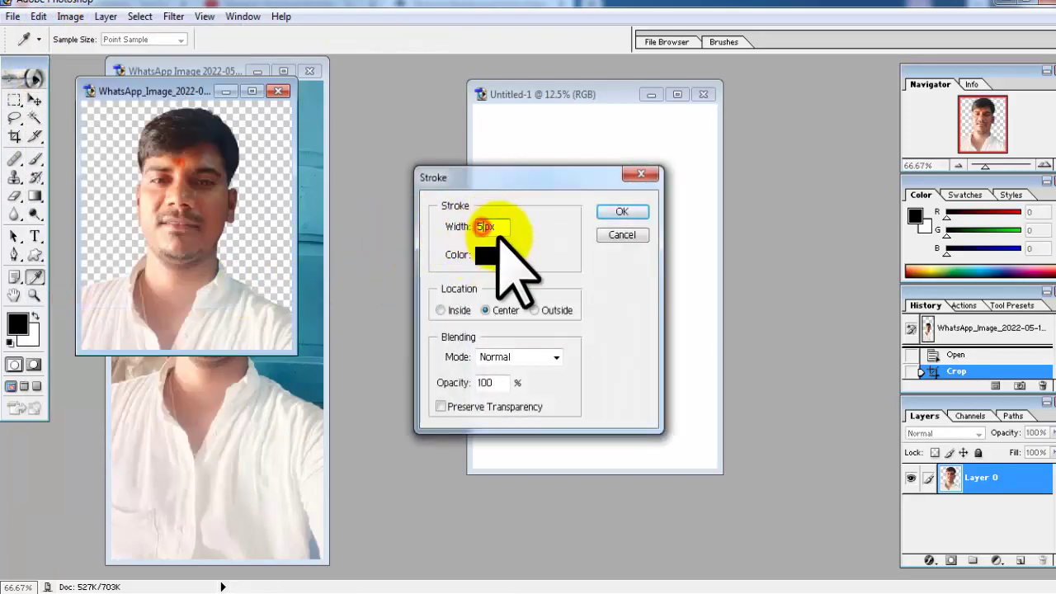
{"action": "left_click", "coordinate": [622, 212]}
{"action": "key", "text": "v"}
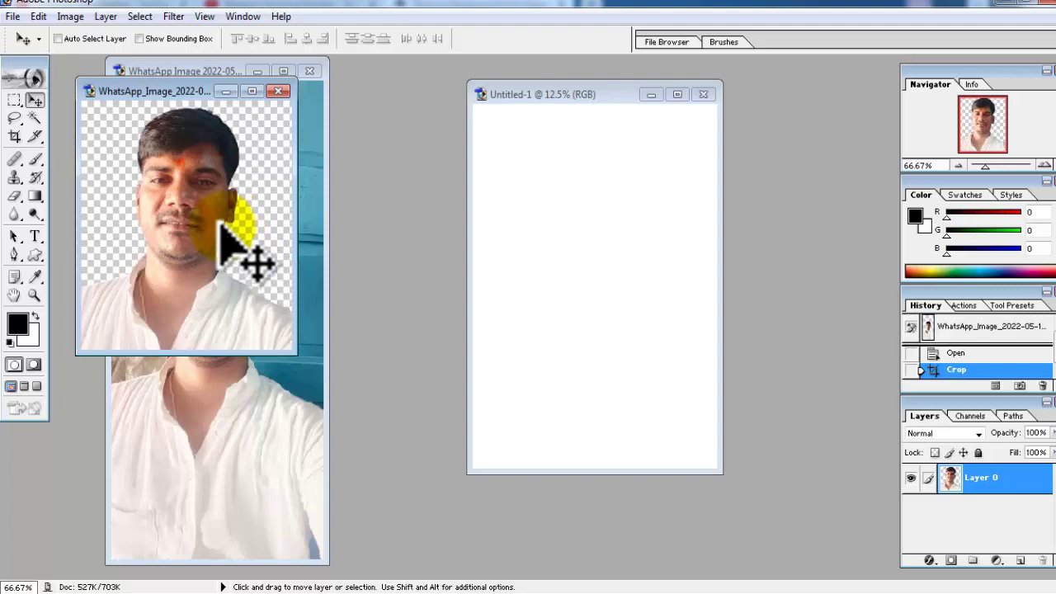
Reposition the cropped portrait's window and fill its transparent background with black using the Paint Bucket tool
{"action": "left_click_drag", "start_coordinate": [146, 91], "coordinate": [203, 71]}
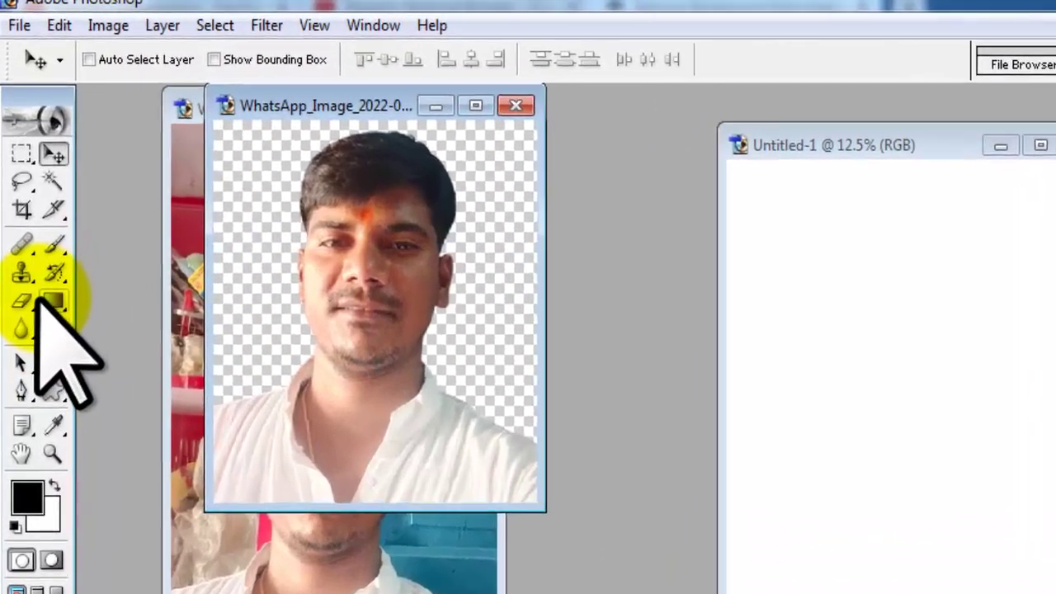
{"action": "left_click", "coordinate": [34, 195]}
{"action": "left_click", "coordinate": [113, 345]}
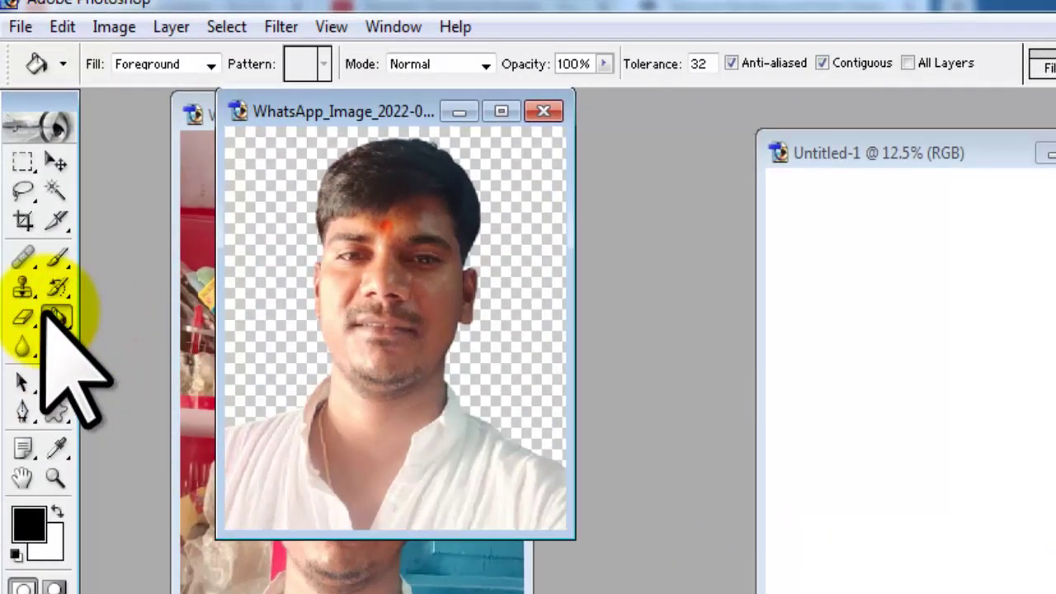
{"action": "left_click", "coordinate": [268, 283]}
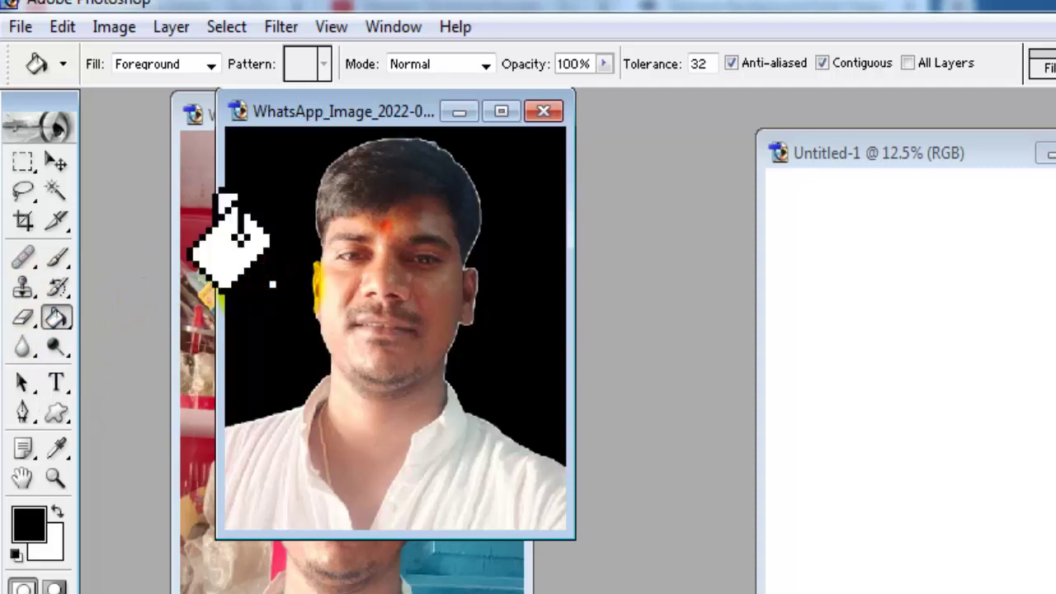
Fill the cropped portrait's black background with blue (1004FC) using the Paint Bucket, and move its window aside
{"action": "left_click", "coordinate": [54, 328]}
{"action": "left_click", "coordinate": [124, 339]}
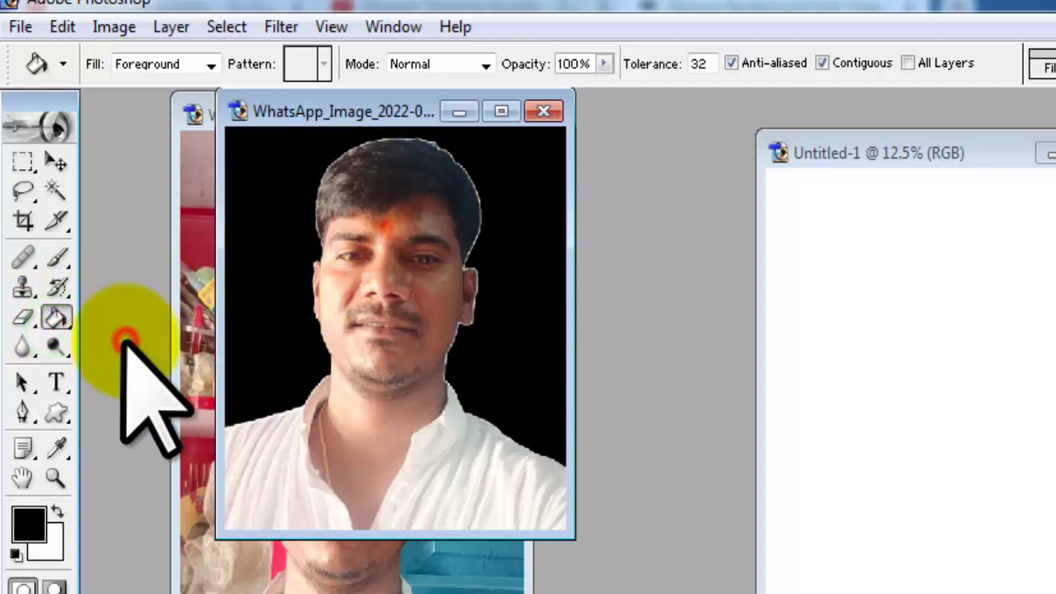
{"action": "left_click", "coordinate": [33, 520]}
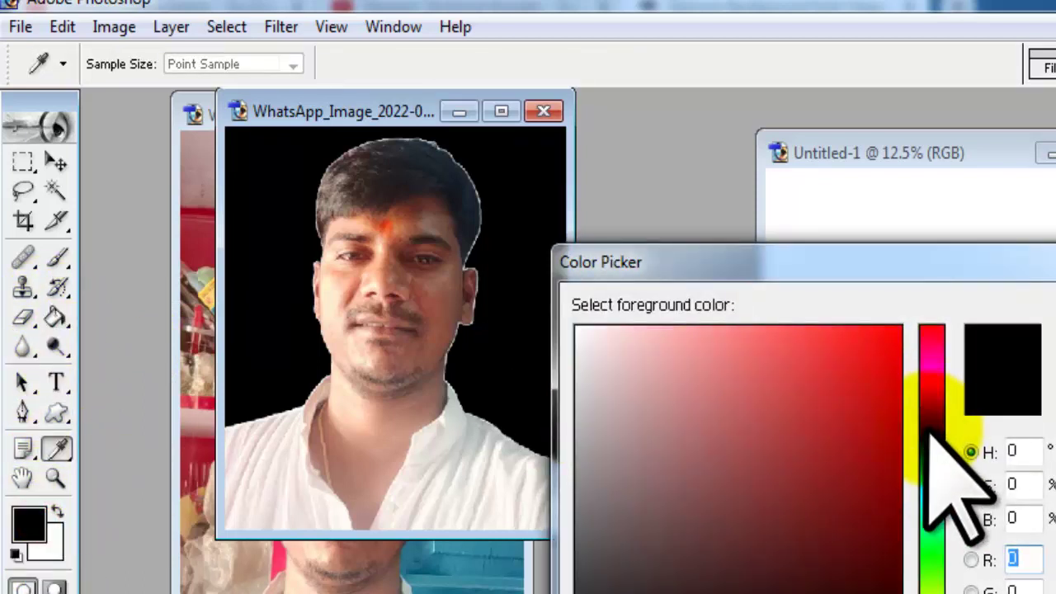
{"action": "left_click_drag", "start_coordinate": [927, 429], "coordinate": [928, 438]}
{"action": "left_click", "coordinate": [897, 334]}
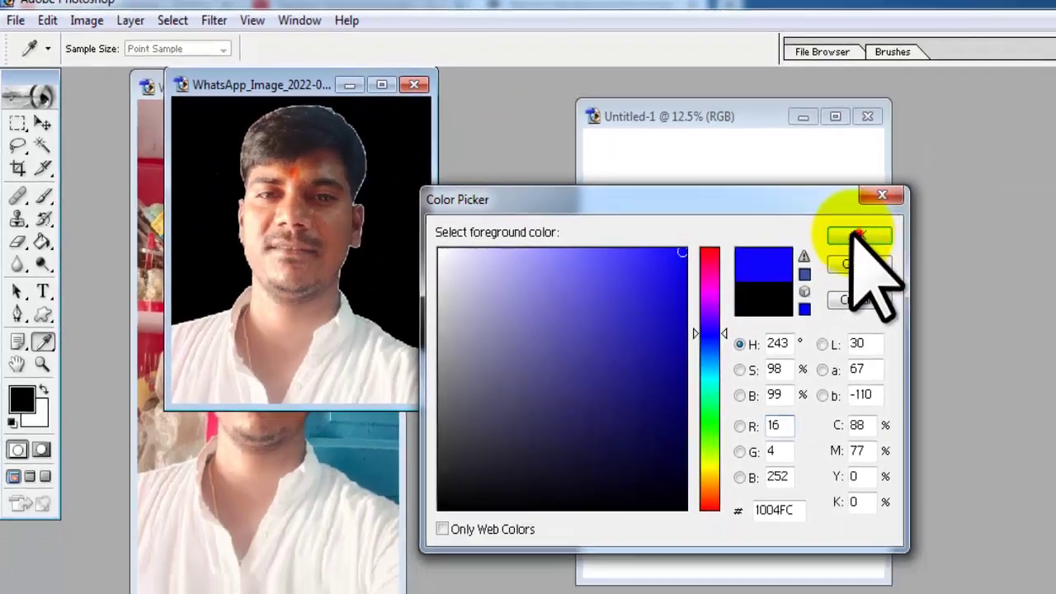
{"action": "left_click", "coordinate": [1016, 276]}
{"action": "left_click", "coordinate": [376, 195]}
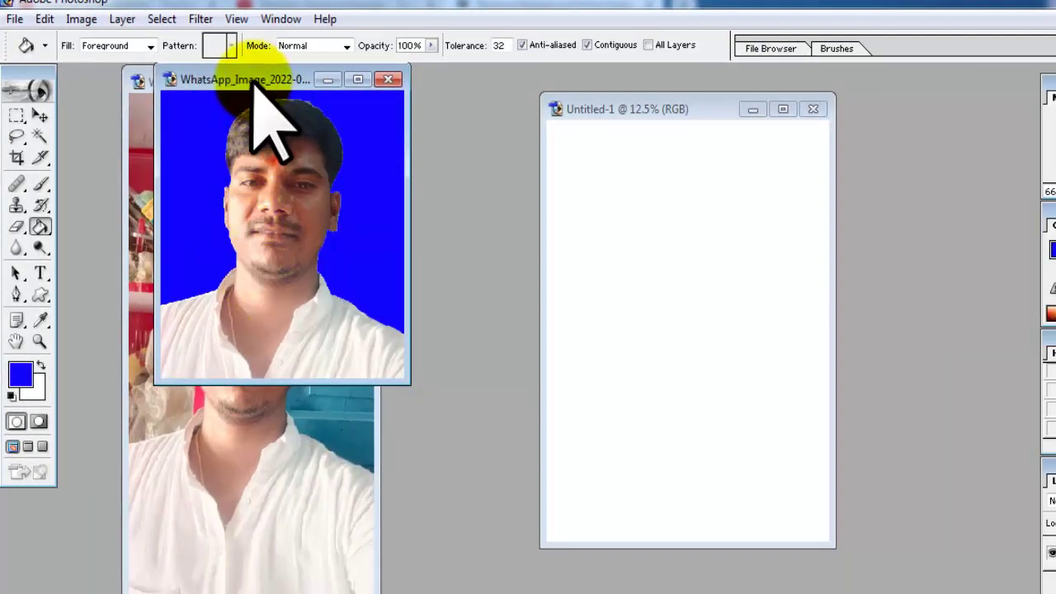
{"action": "left_click_drag", "start_coordinate": [252, 80], "coordinate": [202, 119]}
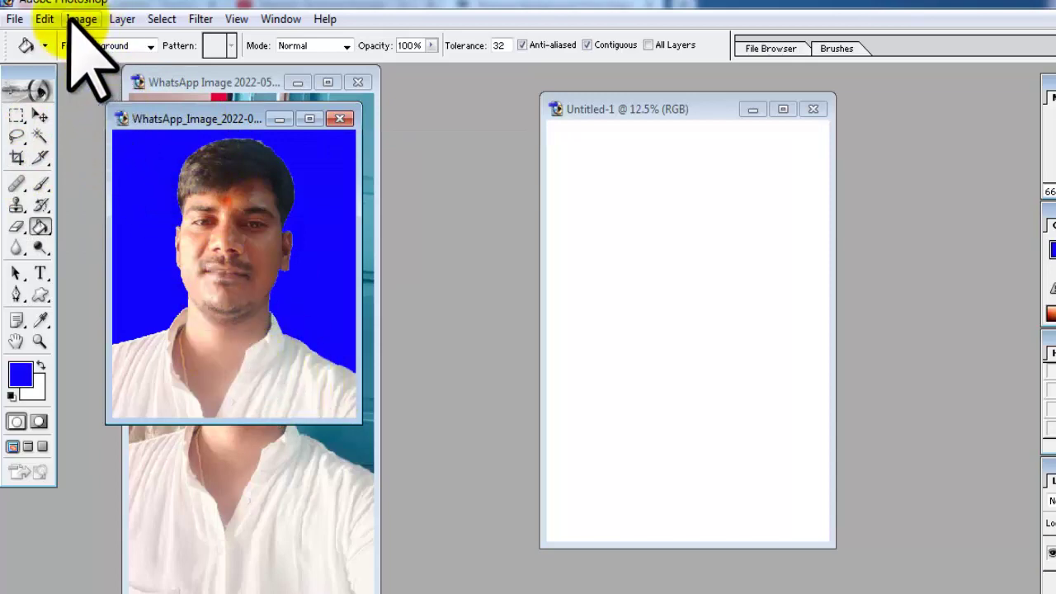
Apply a 5 px near-black (000003) stroke, located at the center, around the blue-background portrait
{"action": "left_click", "coordinate": [43, 20]}
{"action": "left_click", "coordinate": [95, 347]}
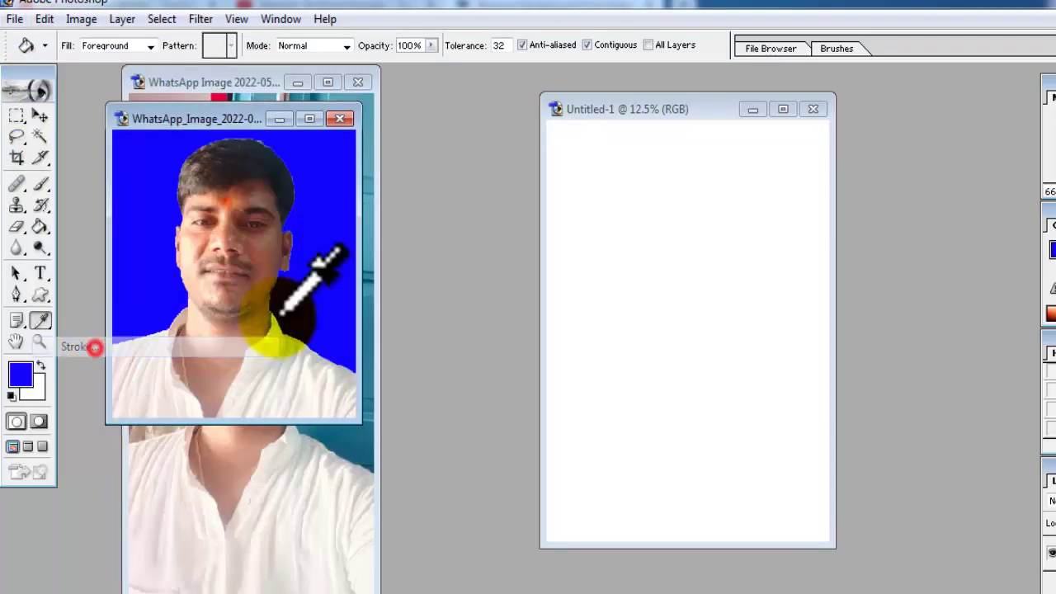
{"action": "left_click", "coordinate": [571, 295]}
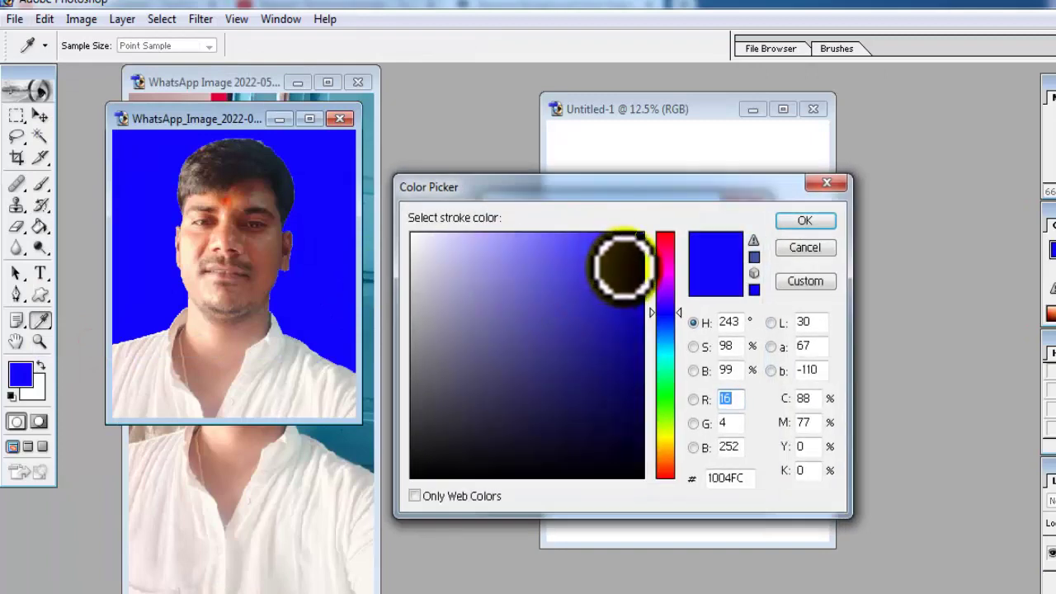
{"action": "left_click", "coordinate": [634, 474]}
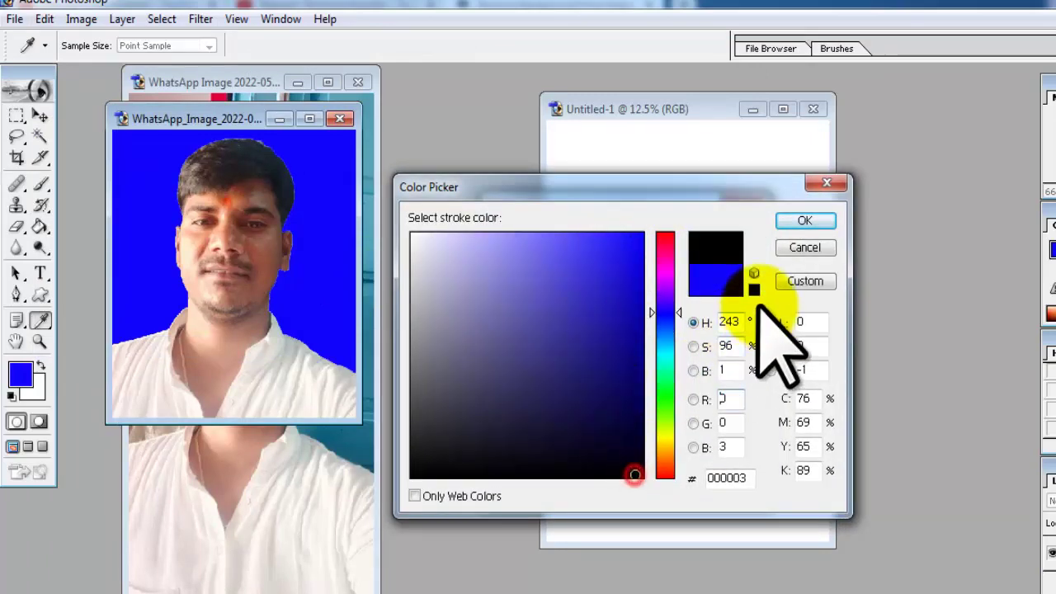
{"action": "left_click", "coordinate": [797, 219]}
{"action": "left_click", "coordinate": [564, 262]}
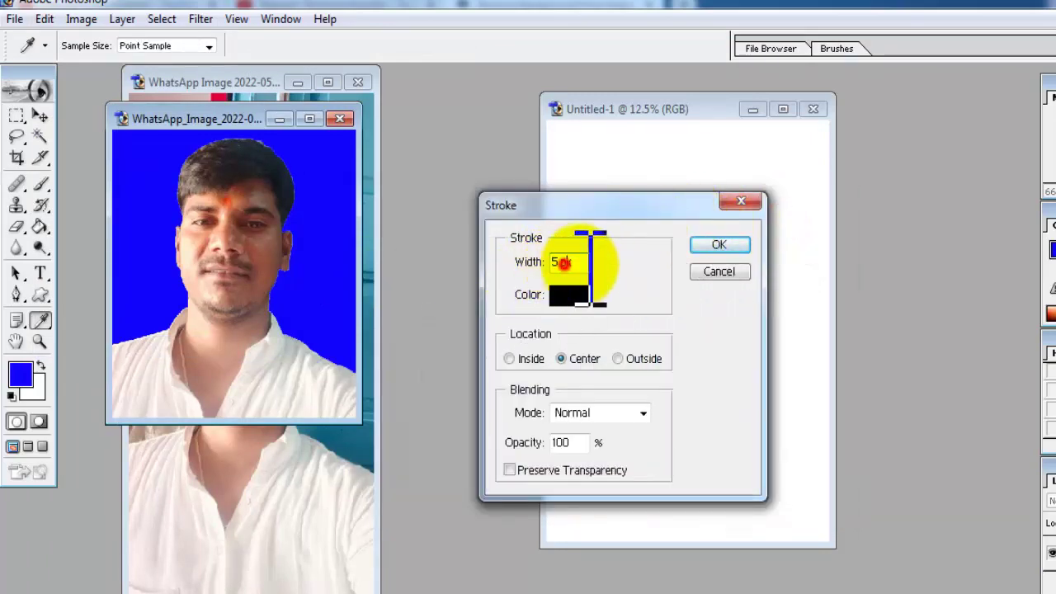
{"action": "left_click", "coordinate": [704, 249]}
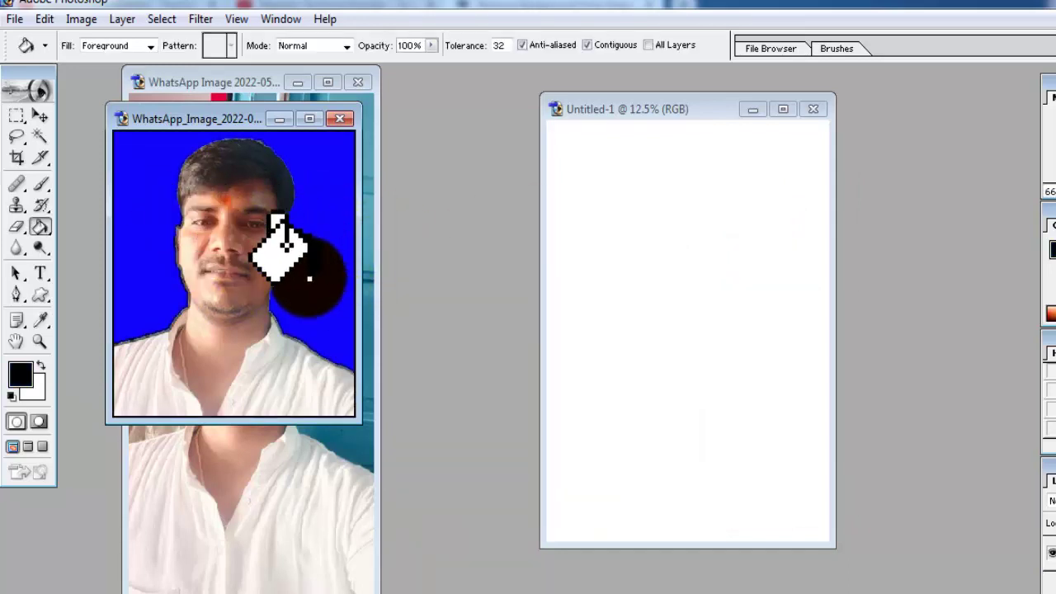
Apply another 5 px black stroke to the portrait, with its location set to Outside
{"action": "key", "text": "ctrl+plus"}
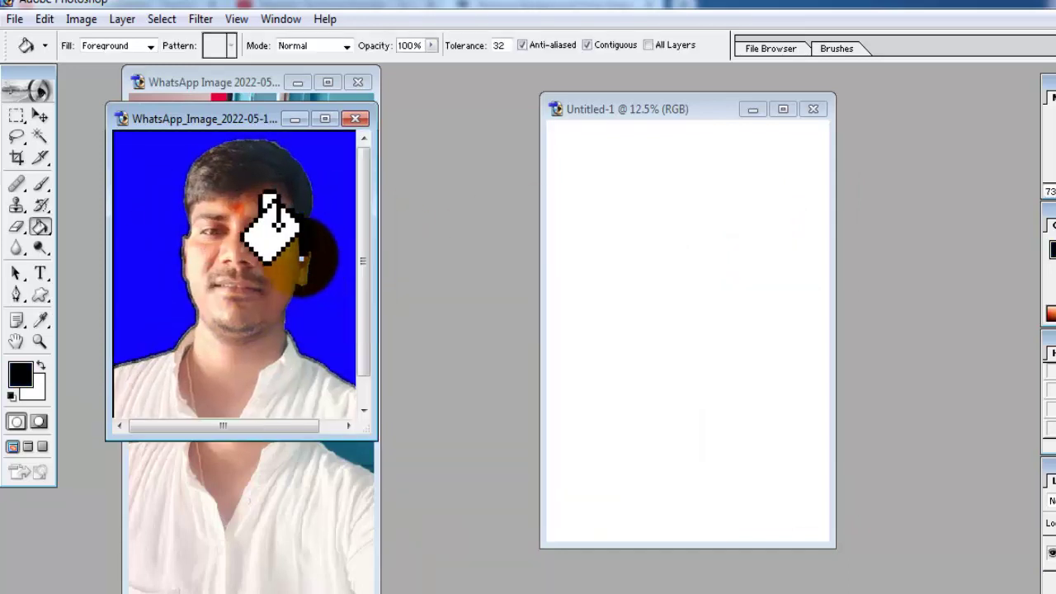
{"action": "key", "text": "ctrl+minus"}
{"action": "key", "text": "alt"}
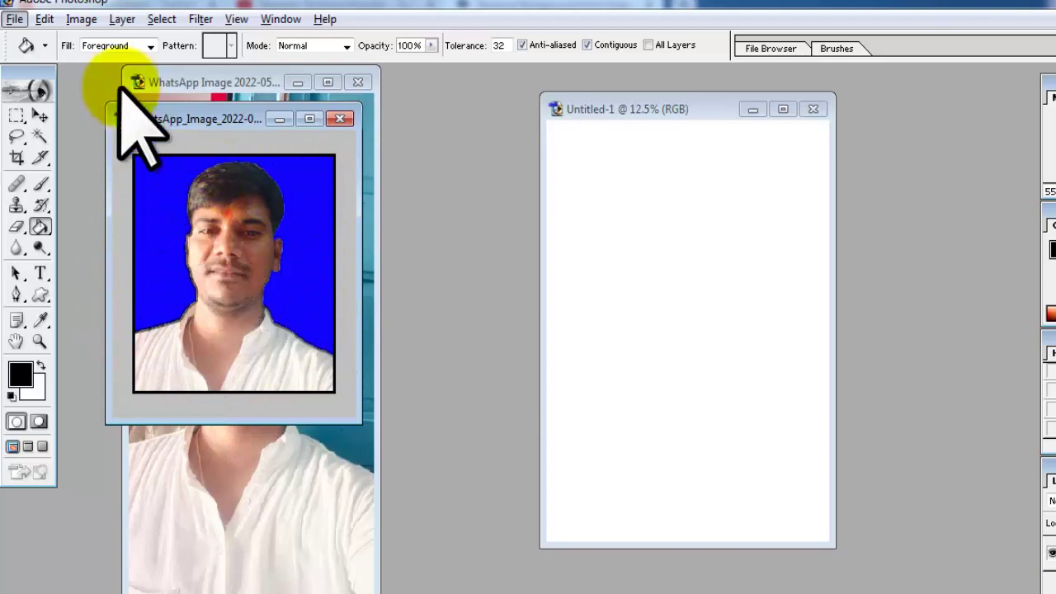
{"action": "left_click", "coordinate": [45, 19]}
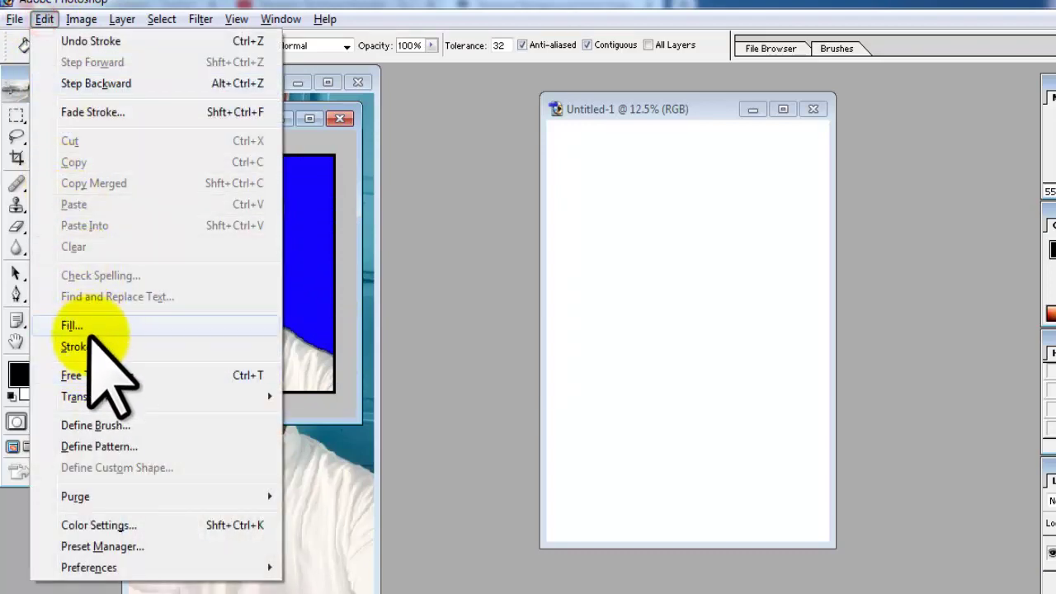
{"action": "left_click", "coordinate": [91, 348]}
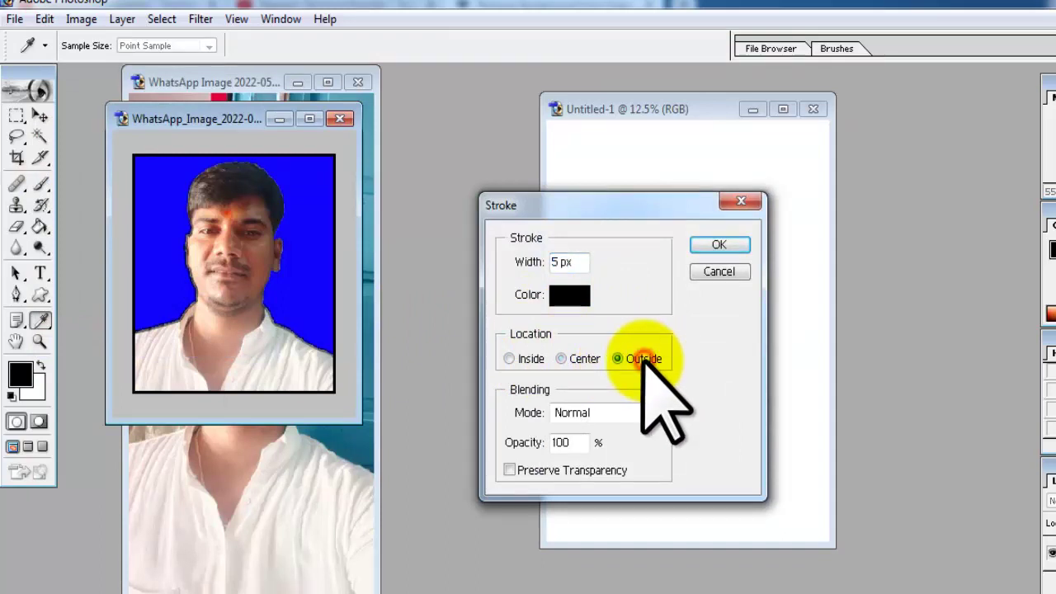
{"action": "left_click", "coordinate": [719, 244]}
{"action": "key", "text": "g"}
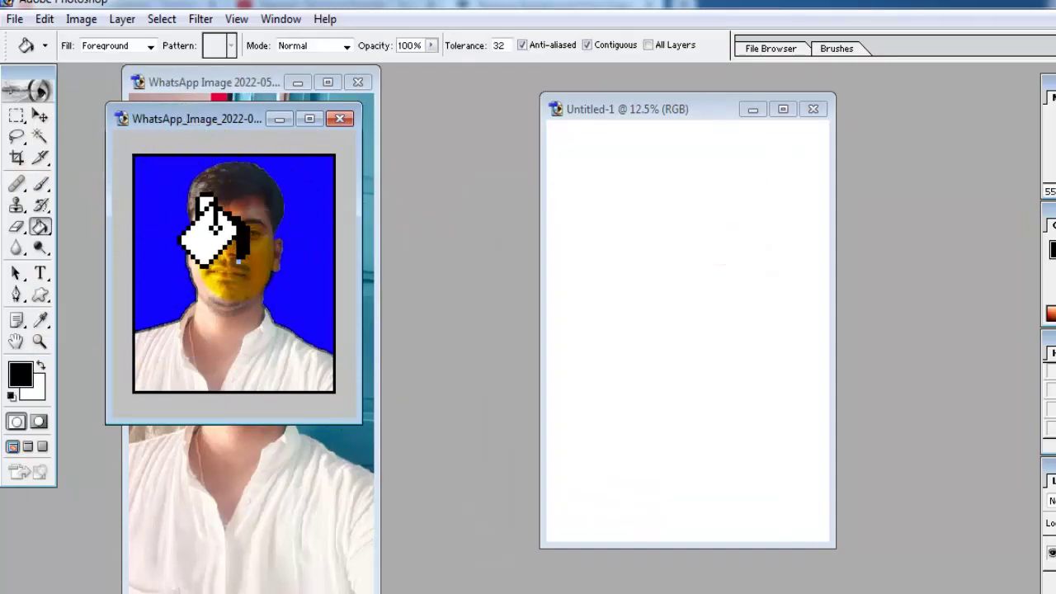
Copy the bordered portrait onto the blank A4 document with the Move tool and place it in the page's upper-left corner
{"action": "left_click", "coordinate": [40, 115]}
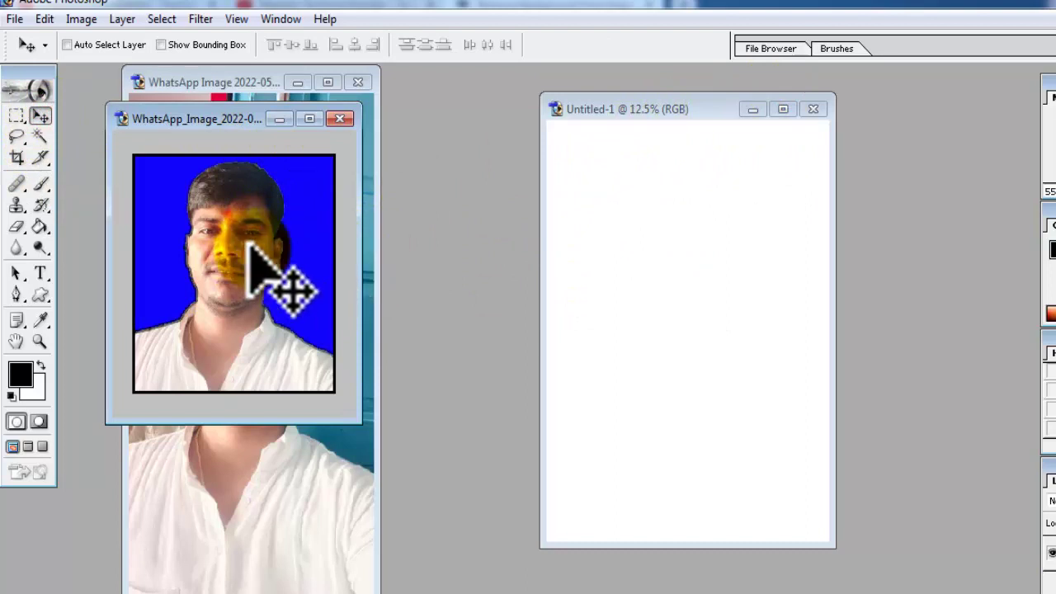
{"action": "left_click_drag", "start_coordinate": [250, 245], "coordinate": [647, 221]}
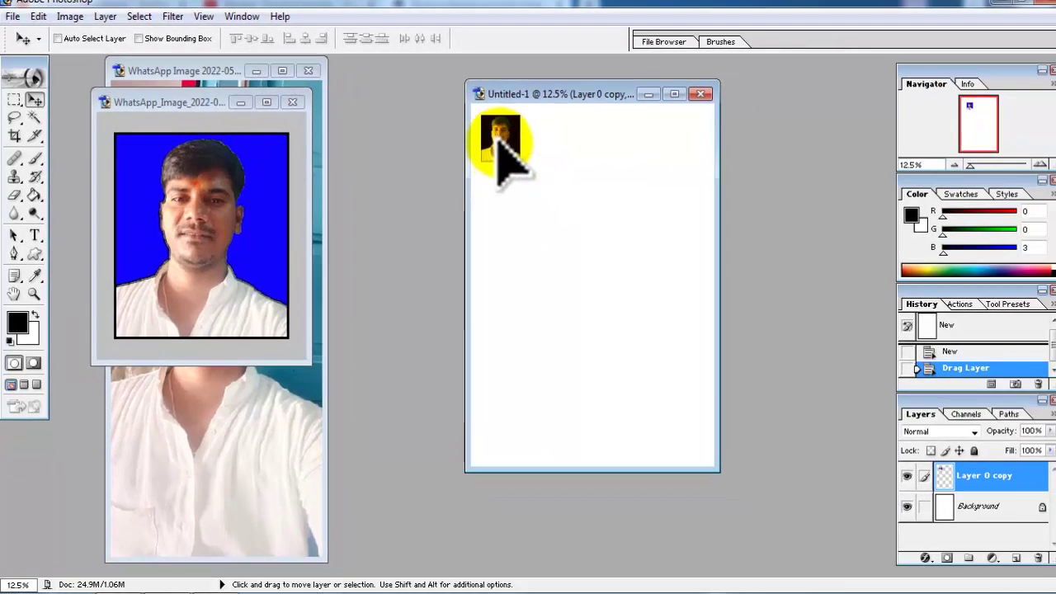
{"action": "left_click_drag", "start_coordinate": [495, 136], "coordinate": [501, 152]}
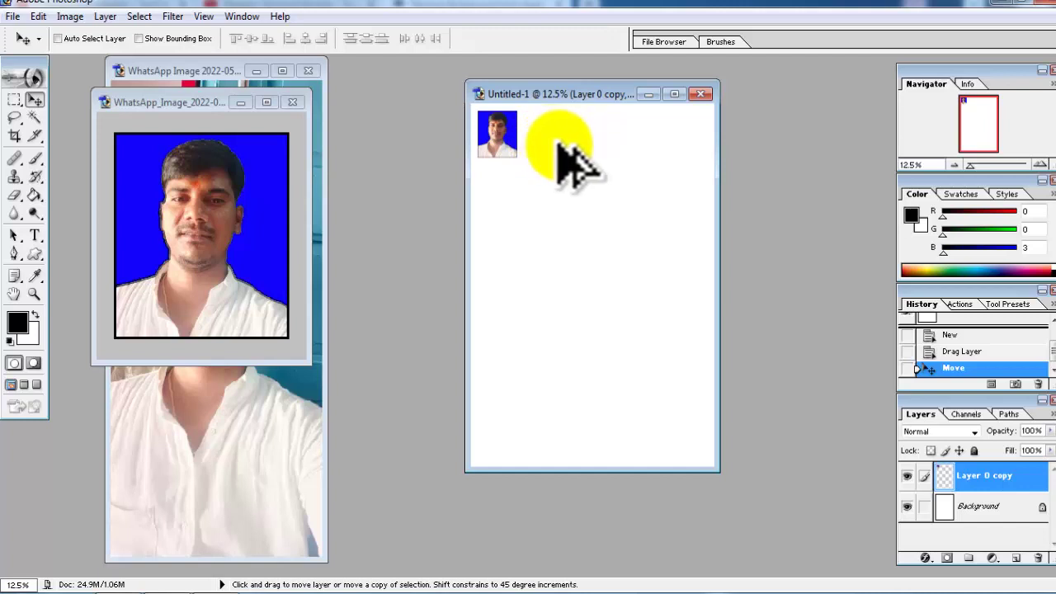
Duplicate the portrait four times in an evenly spaced row along the top of the A4 page
{"action": "left_click_drag", "start_coordinate": [511, 134], "coordinate": [580, 134]}
{"action": "left_click_drag", "start_coordinate": [580, 134], "coordinate": [619, 134]}
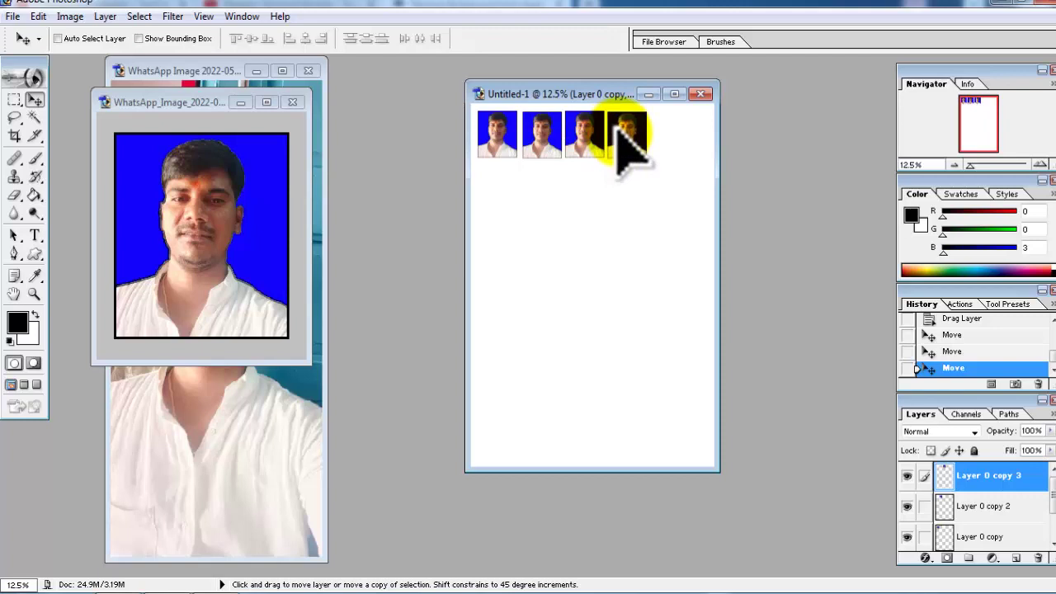
{"action": "left_click_drag", "start_coordinate": [618, 130], "coordinate": [673, 130]}
{"action": "scroll", "coordinate": [702, 210], "scroll_direction": "up", "scroll_amount": 1}
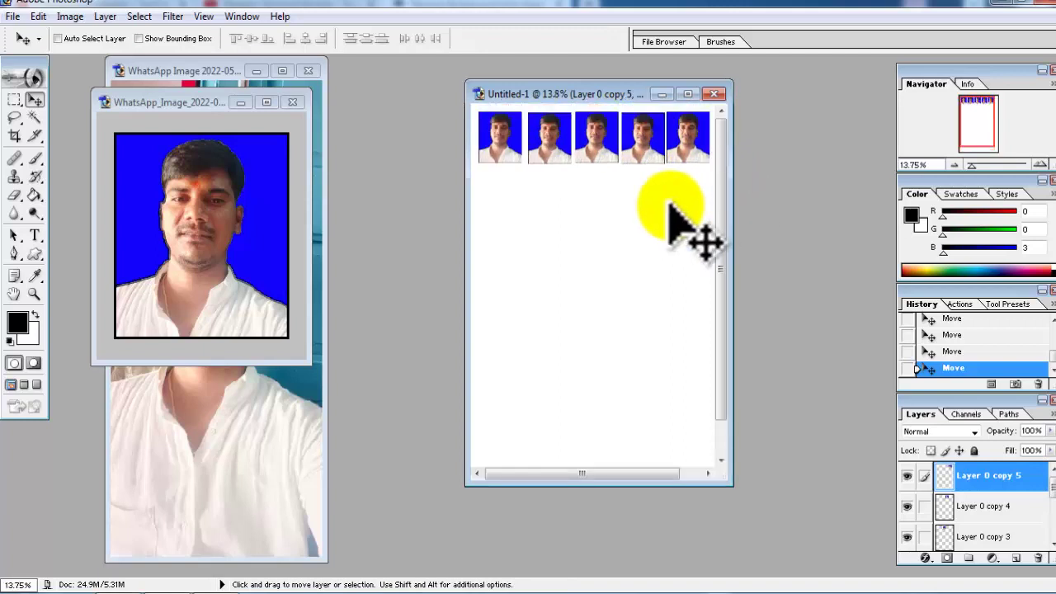
{"action": "scroll", "coordinate": [652, 247], "scroll_direction": "down", "scroll_amount": 2}
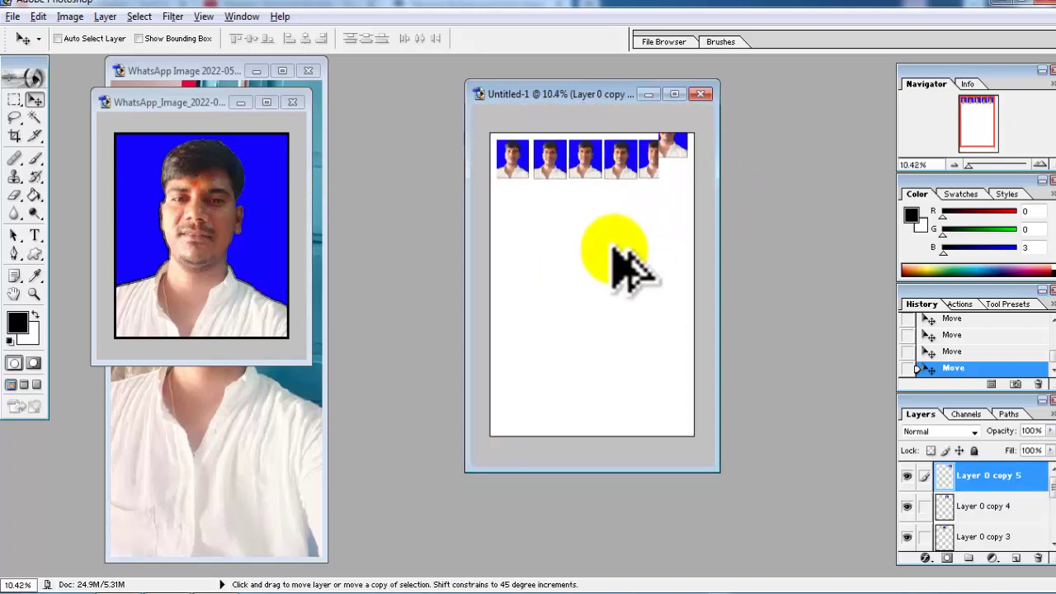
{"action": "left_click_drag", "start_coordinate": [672, 165], "coordinate": [654, 179]}
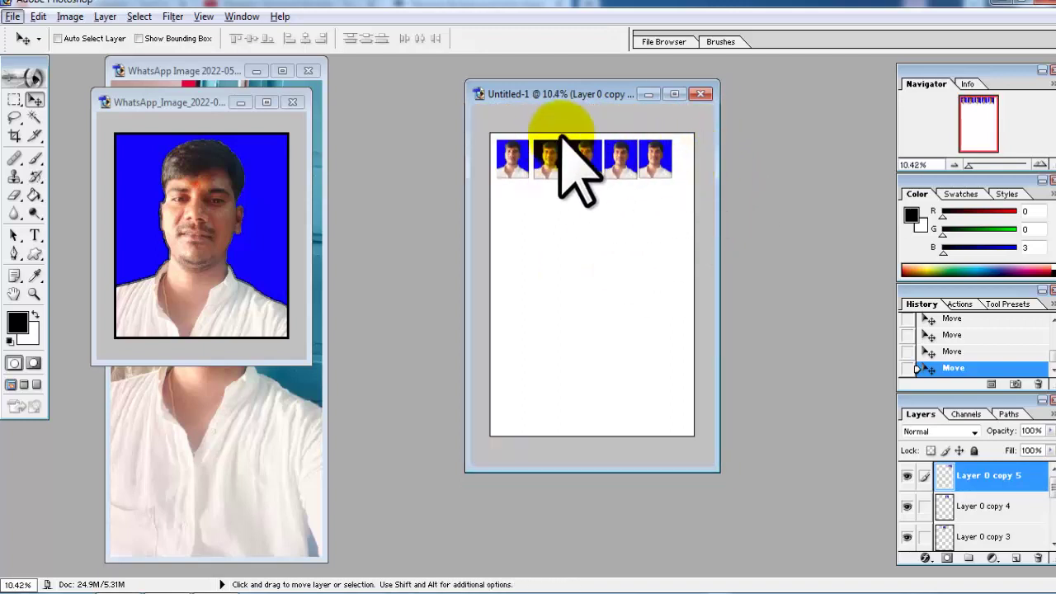
{"action": "left_click", "coordinate": [700, 93]}
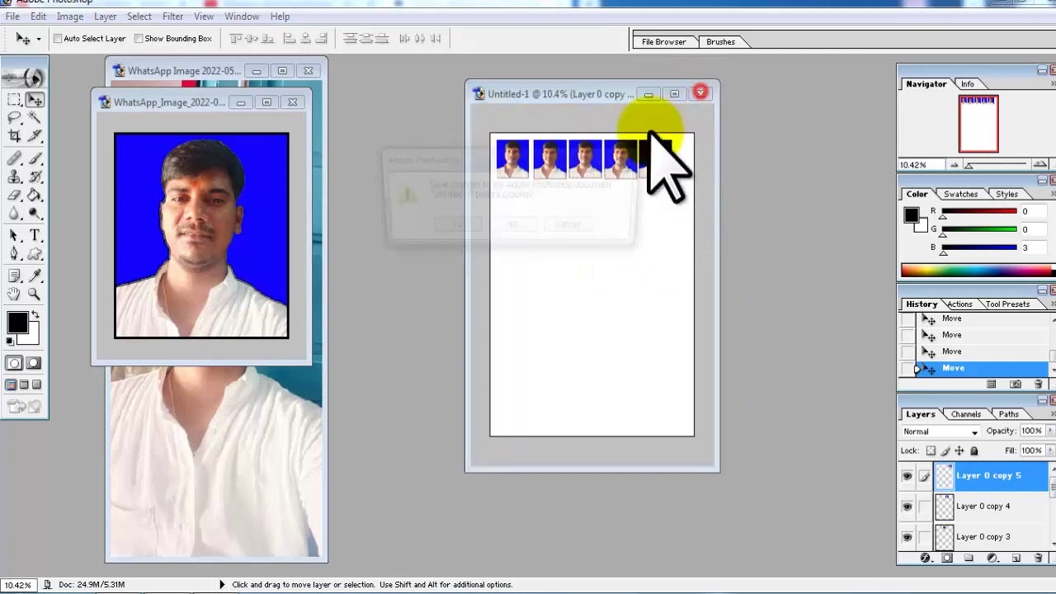
{"action": "left_click", "coordinate": [577, 229]}
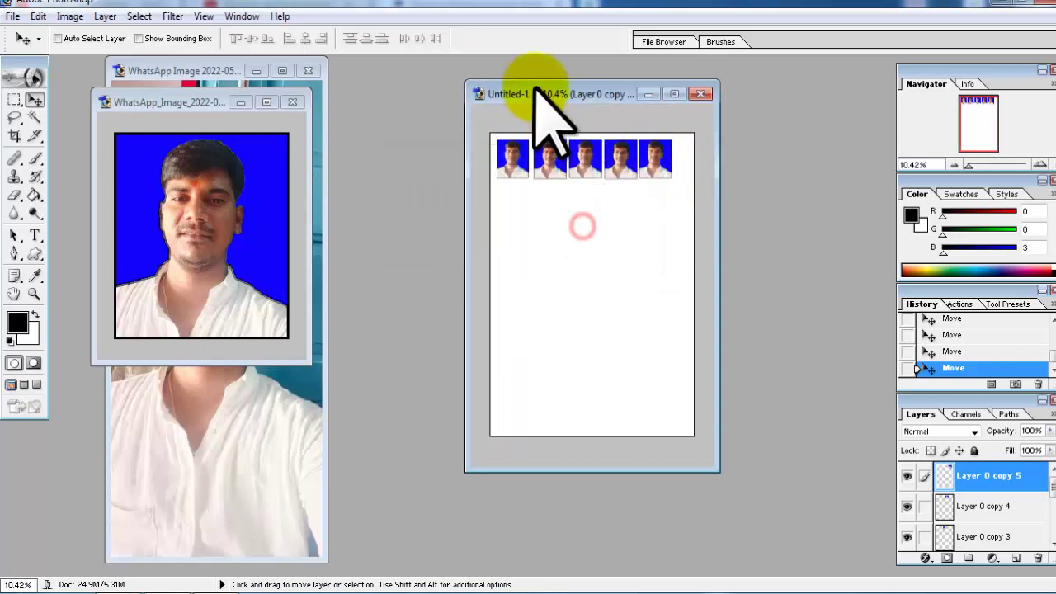
{"action": "right_click", "coordinate": [534, 93]}
{"action": "left_click", "coordinate": [572, 185]}
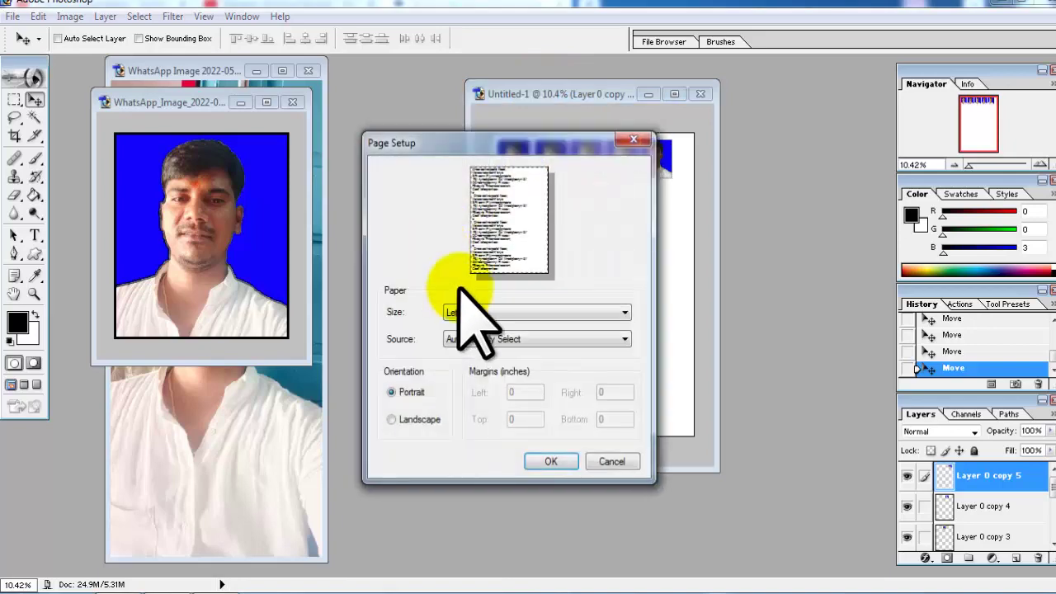
{"action": "left_click", "coordinate": [633, 139]}
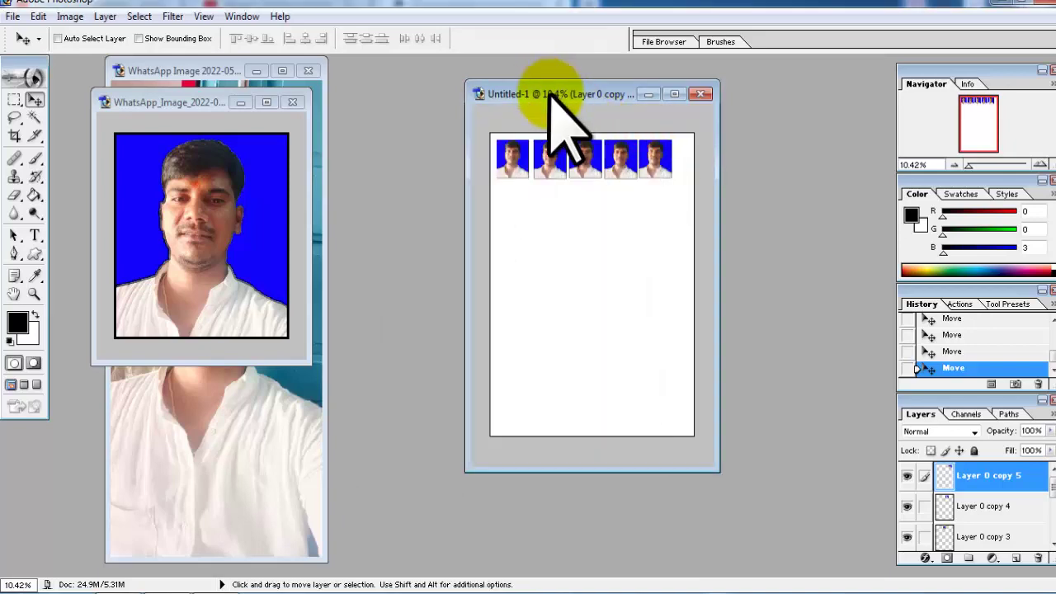
Try resizing the A4 document by setting its resolution to 280 pixels/inch
{"action": "right_click", "coordinate": [549, 94]}
{"action": "left_click", "coordinate": [587, 123]}
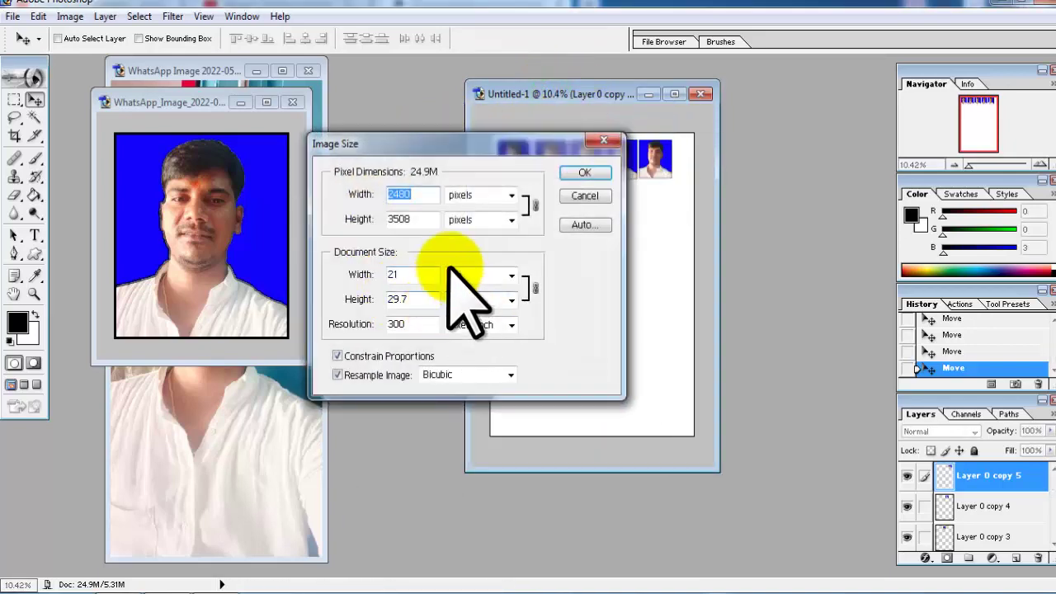
{"action": "double_click", "coordinate": [397, 324]}
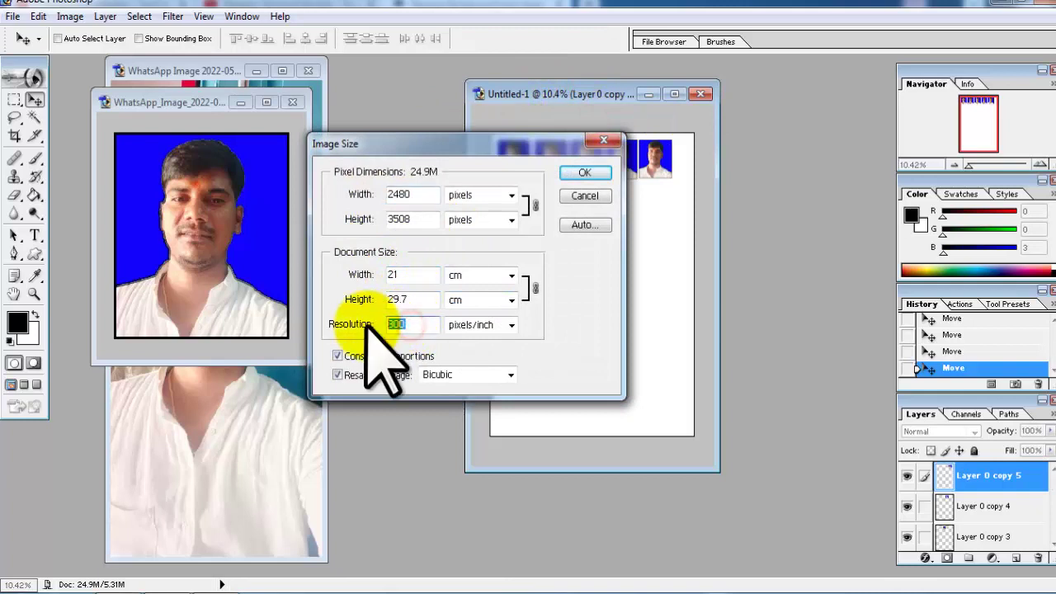
{"action": "type", "text": "280"}
{"action": "key", "text": "Return"}
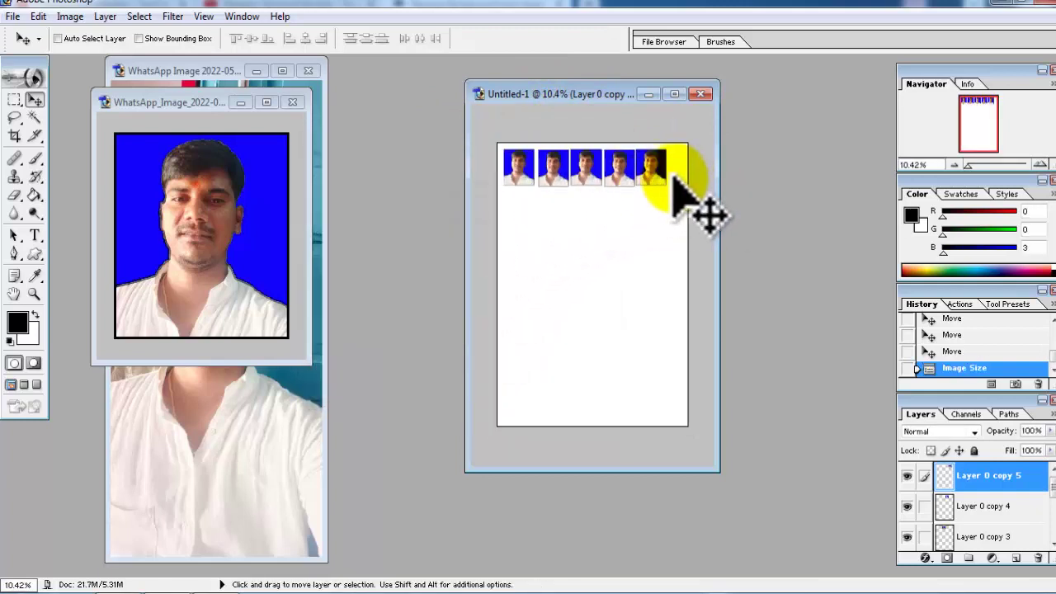
Try reducing the A4 document's resolution further to 250 pixels/inch
{"action": "right_click", "coordinate": [504, 94]}
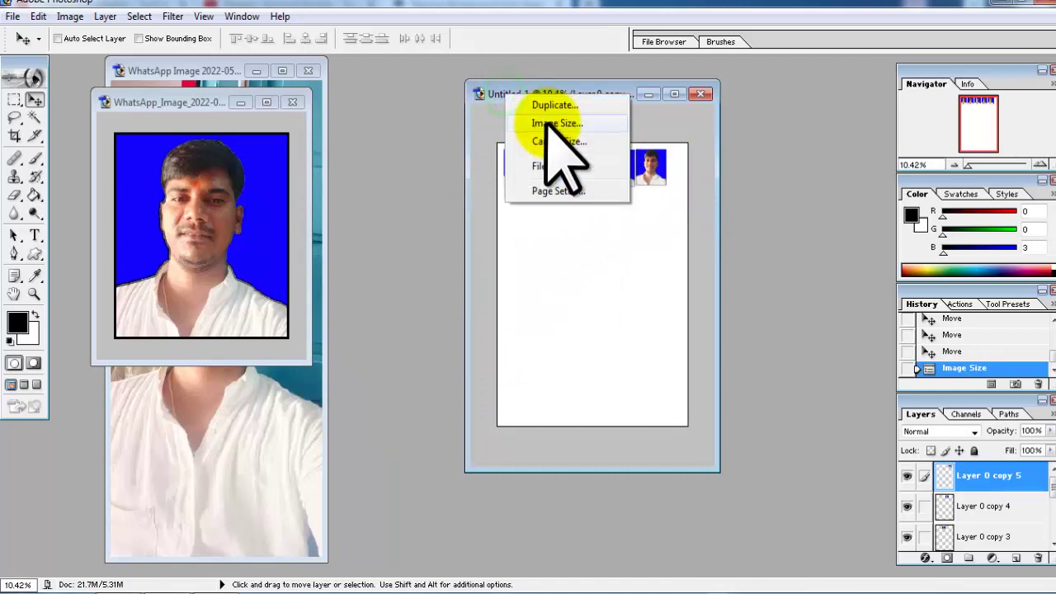
{"action": "left_click", "coordinate": [547, 125]}
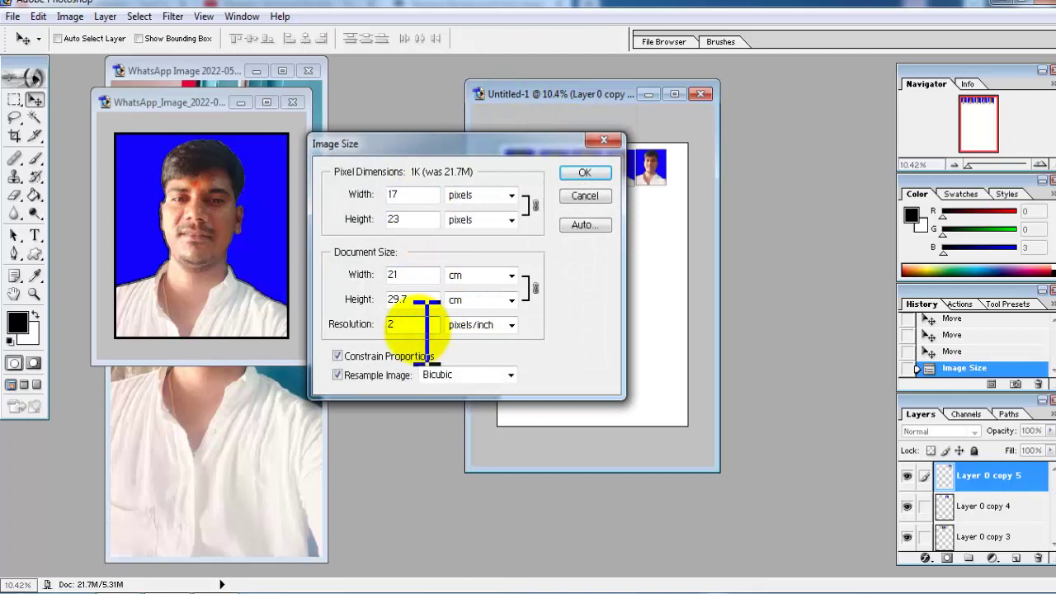
{"action": "left_click", "coordinate": [427, 324]}
{"action": "type", "text": "250"}
{"action": "key", "text": "Return"}
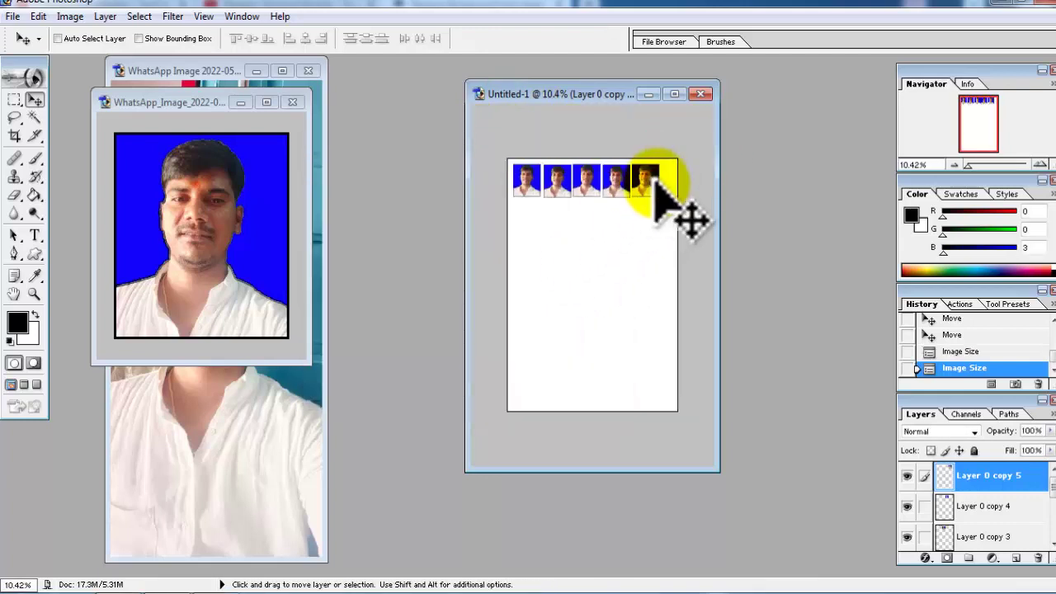
Close the five-portrait sheet without saving and create a new white A4 document at 280 pixels/inch
{"action": "left_click", "coordinate": [701, 93]}
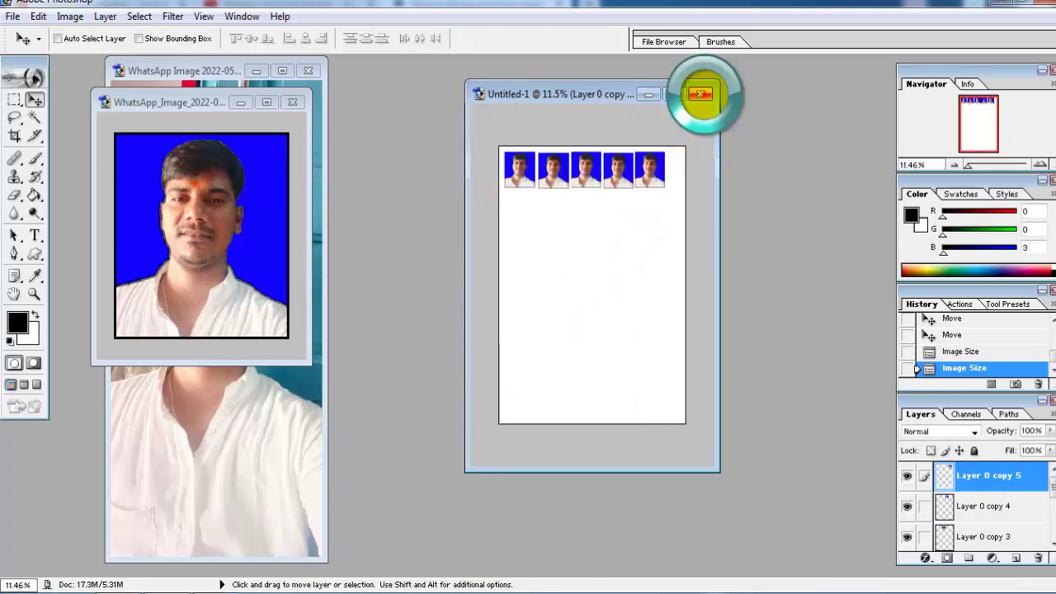
{"action": "left_click", "coordinate": [516, 227]}
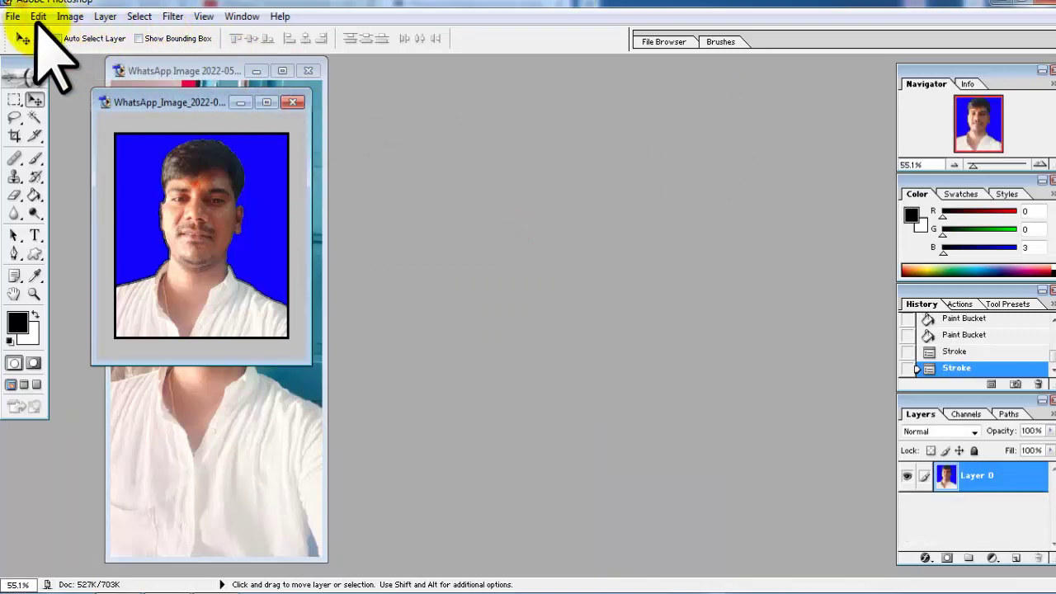
{"action": "left_click", "coordinate": [13, 16]}
{"action": "left_click", "coordinate": [18, 36]}
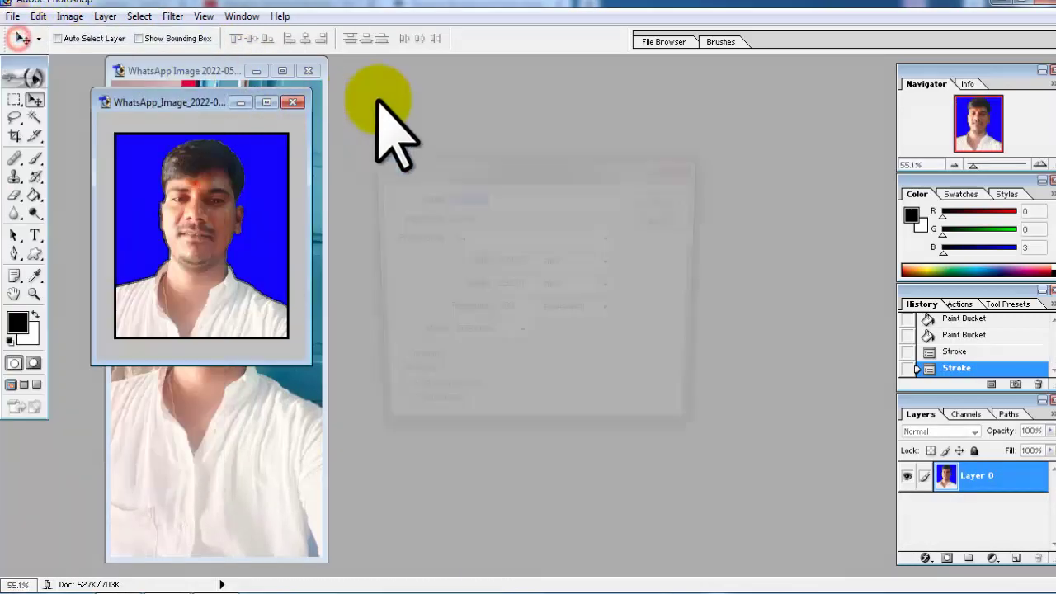
{"action": "double_click", "coordinate": [508, 311]}
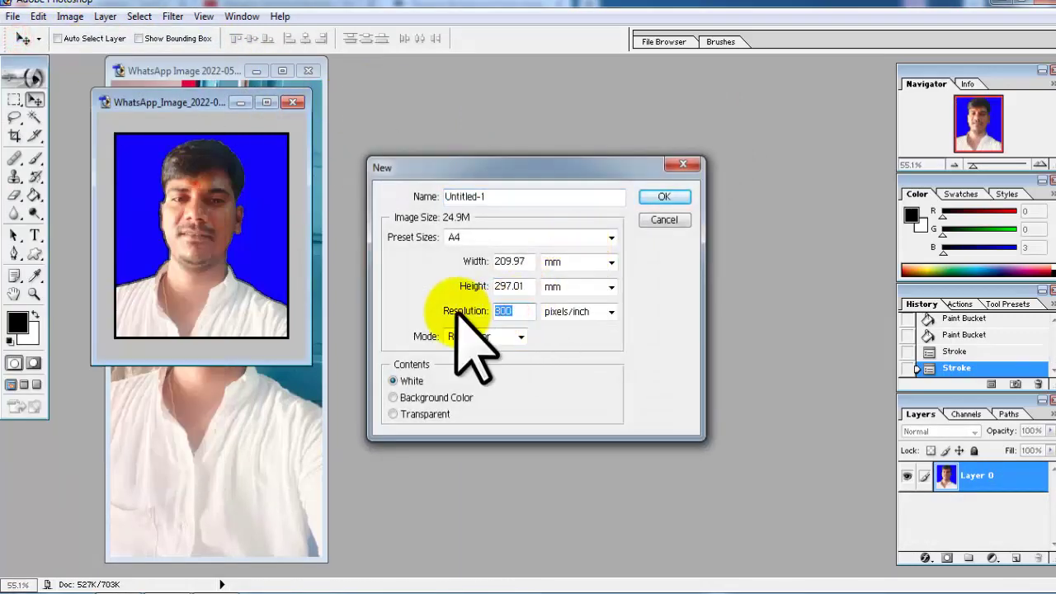
{"action": "type", "text": "280"}
{"action": "key", "text": "Return"}
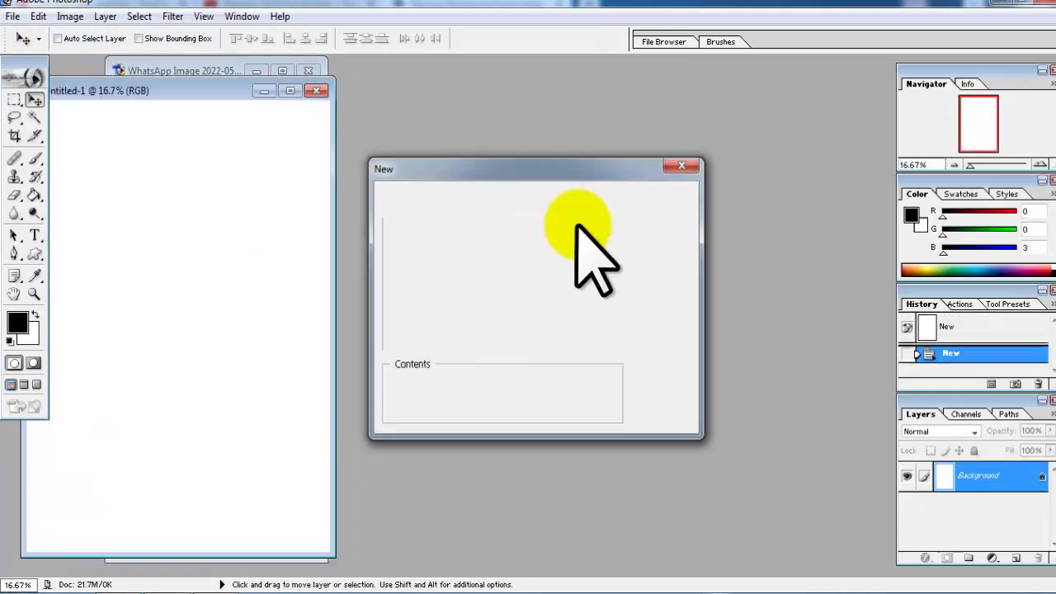
Copy the bordered portrait into the upper-left corner of the 280 pixels/inch page and duplicate it four times in a row
{"action": "left_click_drag", "start_coordinate": [212, 89], "coordinate": [652, 85]}
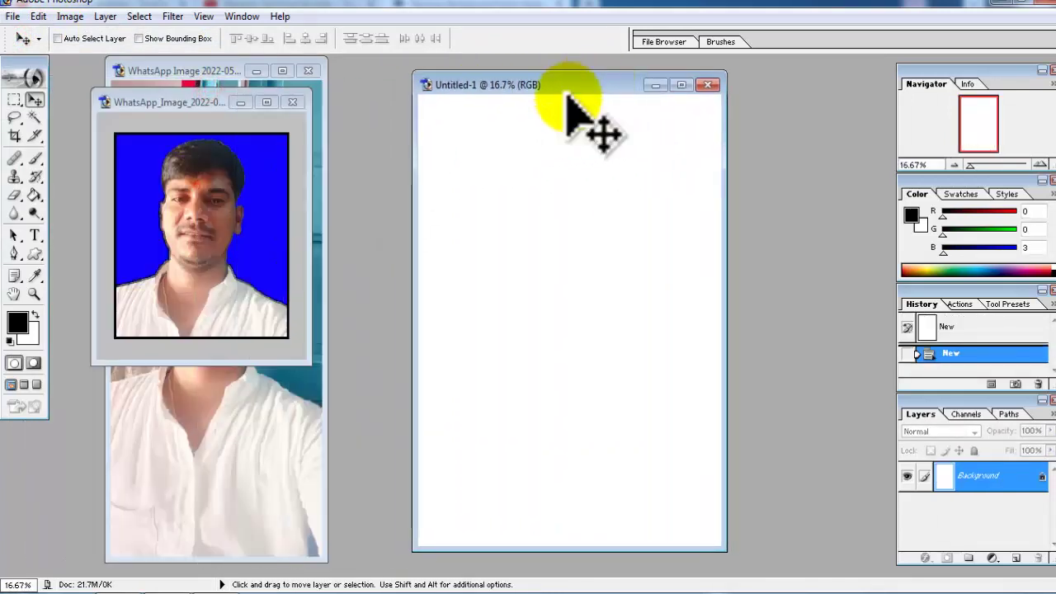
{"action": "left_click", "coordinate": [240, 216]}
{"action": "left_click_drag", "start_coordinate": [206, 202], "coordinate": [465, 142]}
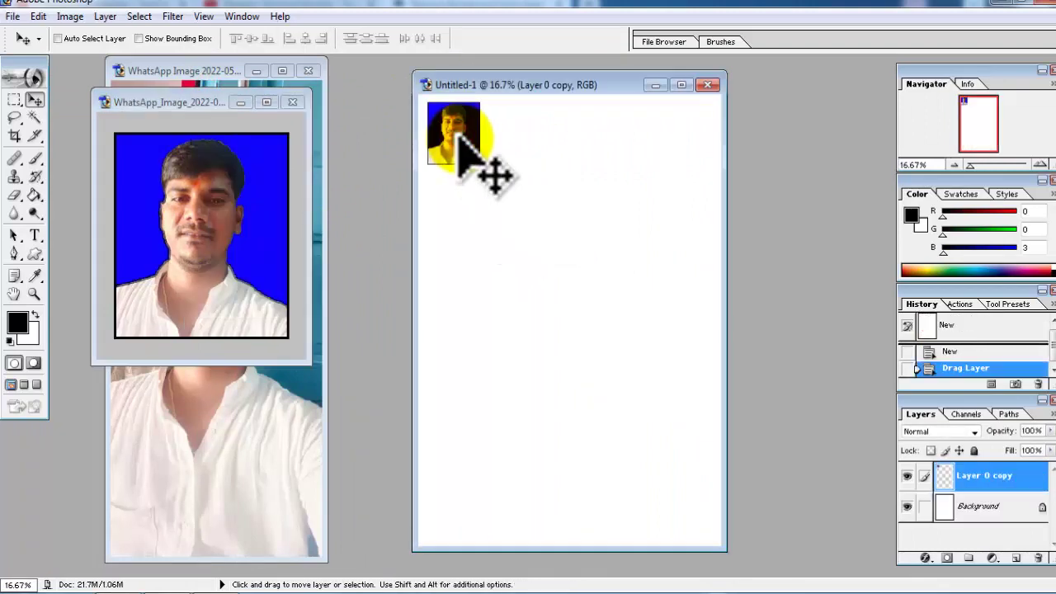
{"action": "left_click_drag", "start_coordinate": [460, 134], "coordinate": [609, 128]}
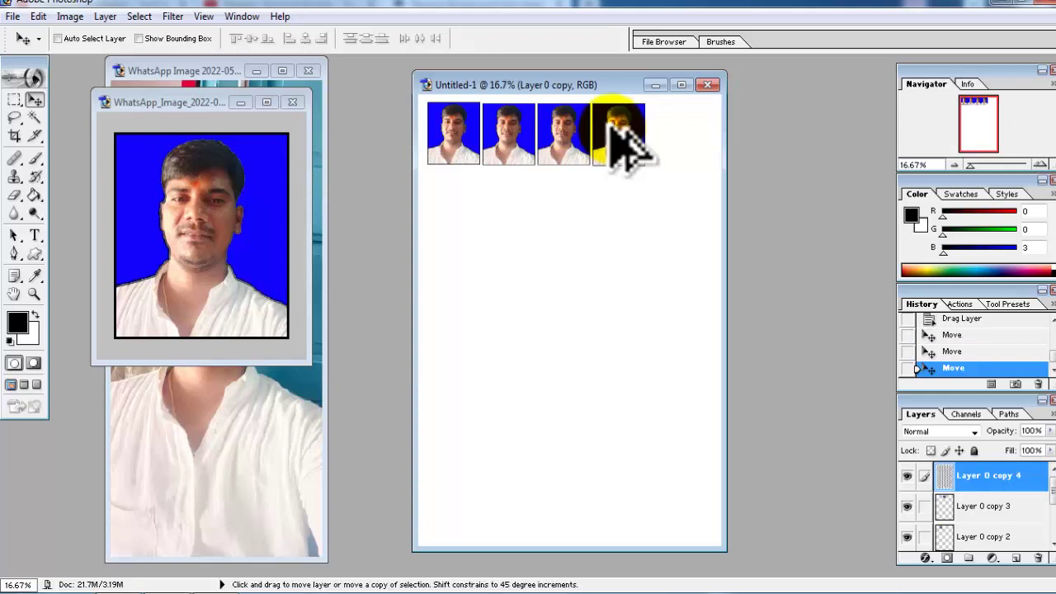
{"action": "left_click_drag", "start_coordinate": [610, 126], "coordinate": [665, 127]}
{"action": "left_click_drag", "start_coordinate": [511, 132], "coordinate": [675, 165]}
Discard the 280 pixels/inch sheet without saving and create a new white A4 document at 250 pixels/inch
{"action": "left_click", "coordinate": [721, 84]}
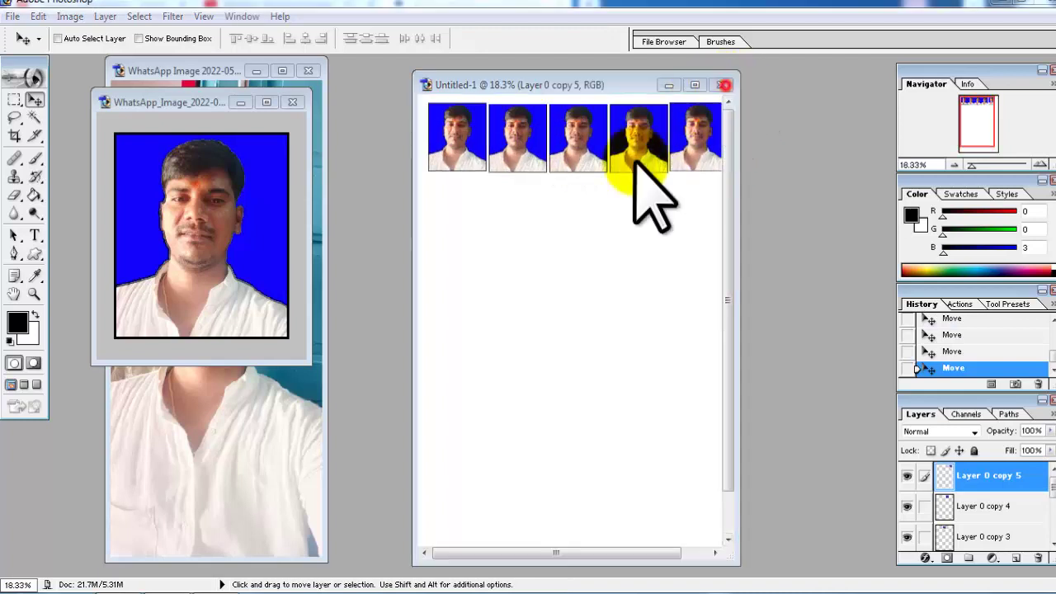
{"action": "left_click", "coordinate": [513, 228]}
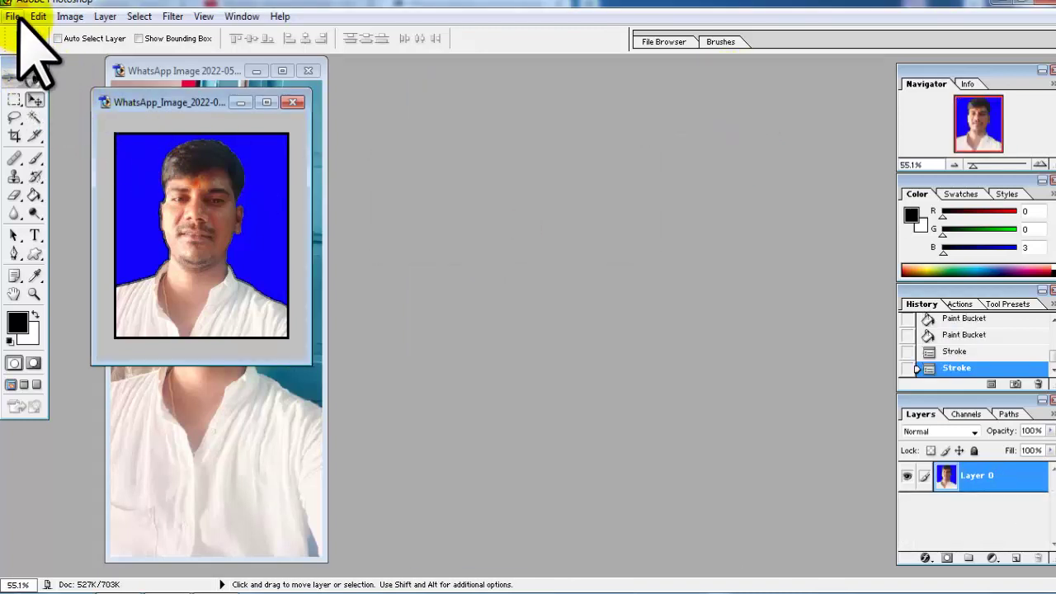
{"action": "left_click", "coordinate": [13, 17]}
{"action": "left_click", "coordinate": [281, 25]}
{"action": "key", "text": "ctrl+n"}
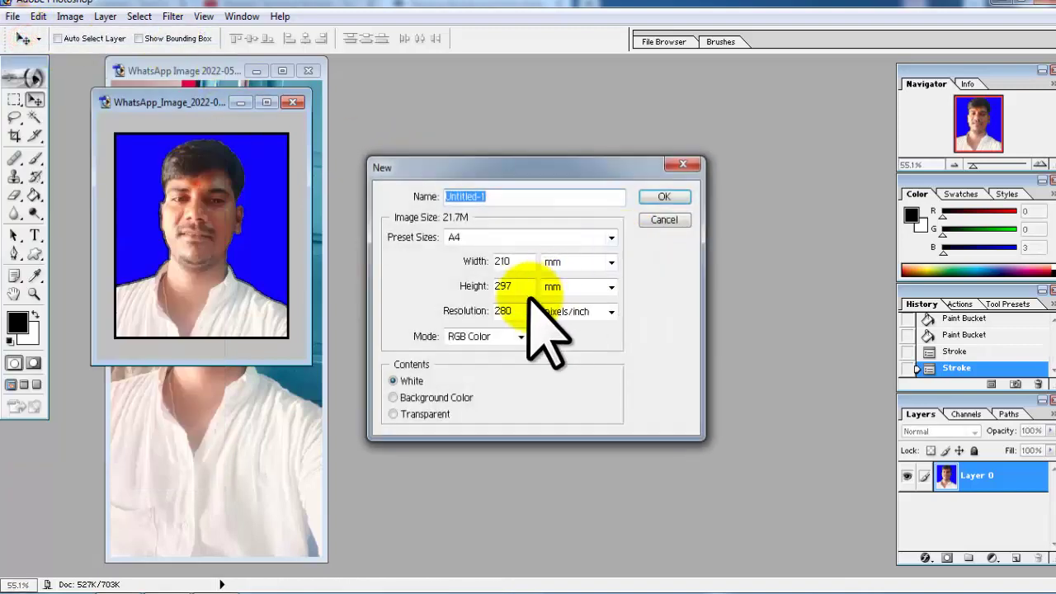
{"action": "left_click_drag", "start_coordinate": [529, 314], "coordinate": [500, 312]}
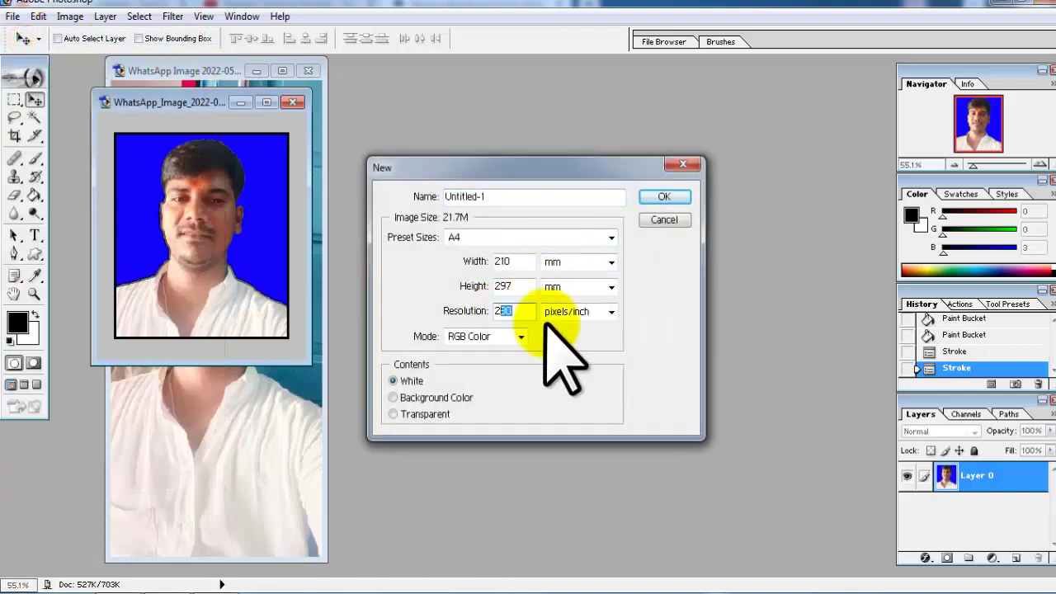
{"action": "type", "text": "50"}
{"action": "key", "text": "Return"}
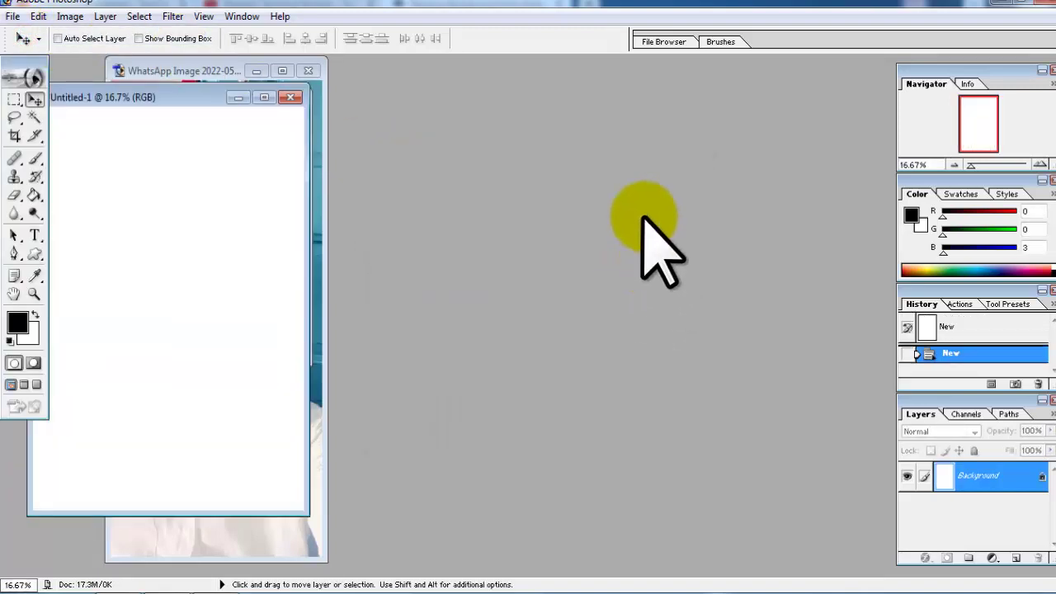
Place the portrait in the upper-left corner of the 250 pixels/inch page and add four copies in a row across the top
{"action": "left_click_drag", "start_coordinate": [137, 96], "coordinate": [617, 90]}
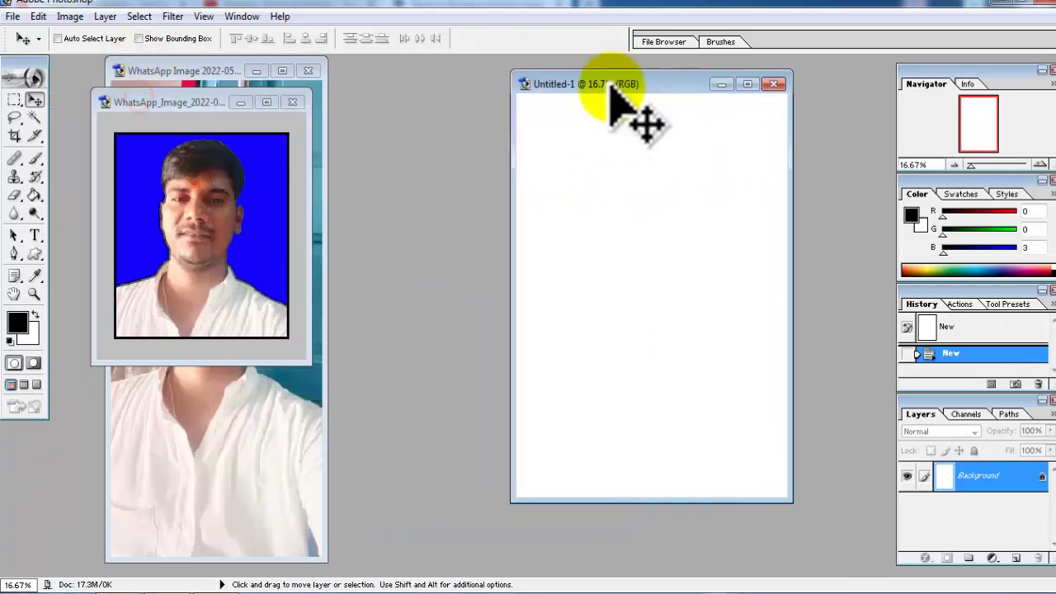
{"action": "left_click", "coordinate": [219, 206]}
{"action": "left_click_drag", "start_coordinate": [219, 207], "coordinate": [558, 152]}
{"action": "key", "text": "ctrl+minus"}
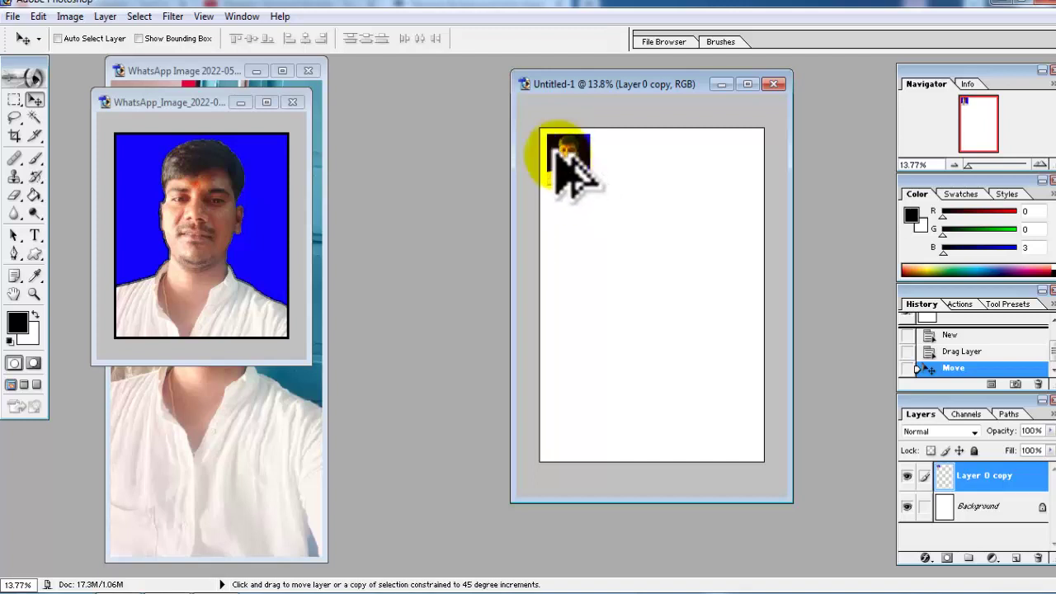
{"action": "left_click_drag", "start_coordinate": [559, 165], "coordinate": [586, 153]}
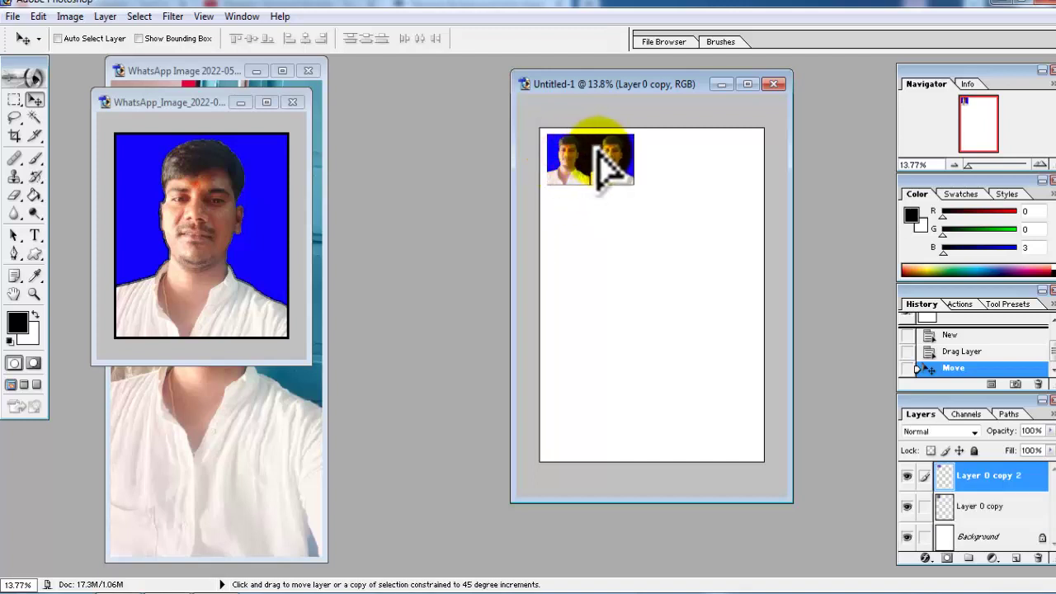
{"action": "left_click_drag", "start_coordinate": [600, 150], "coordinate": [693, 158]}
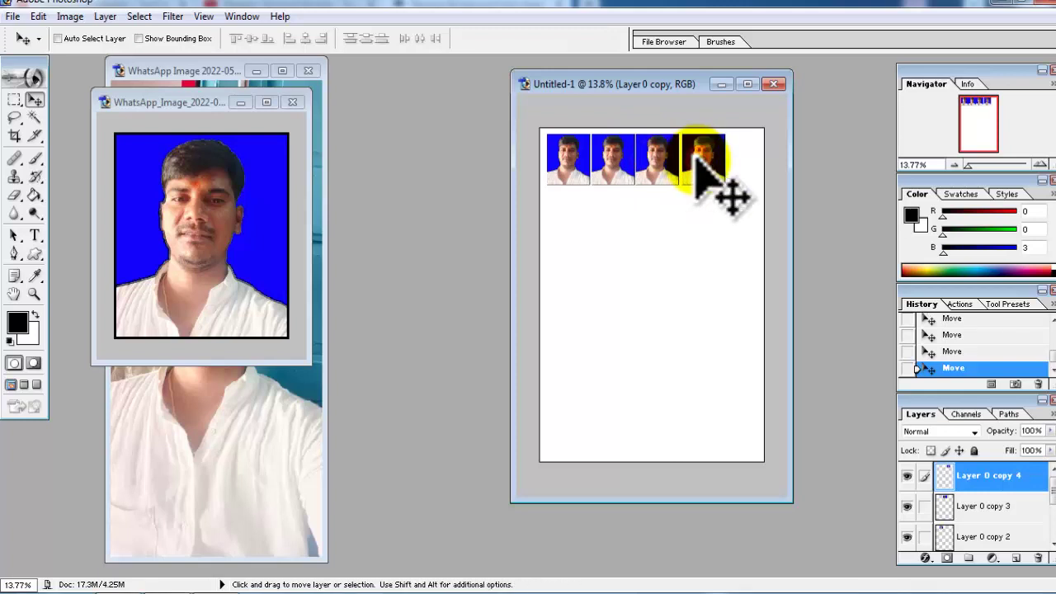
{"action": "left_click_drag", "start_coordinate": [700, 165], "coordinate": [738, 177]}
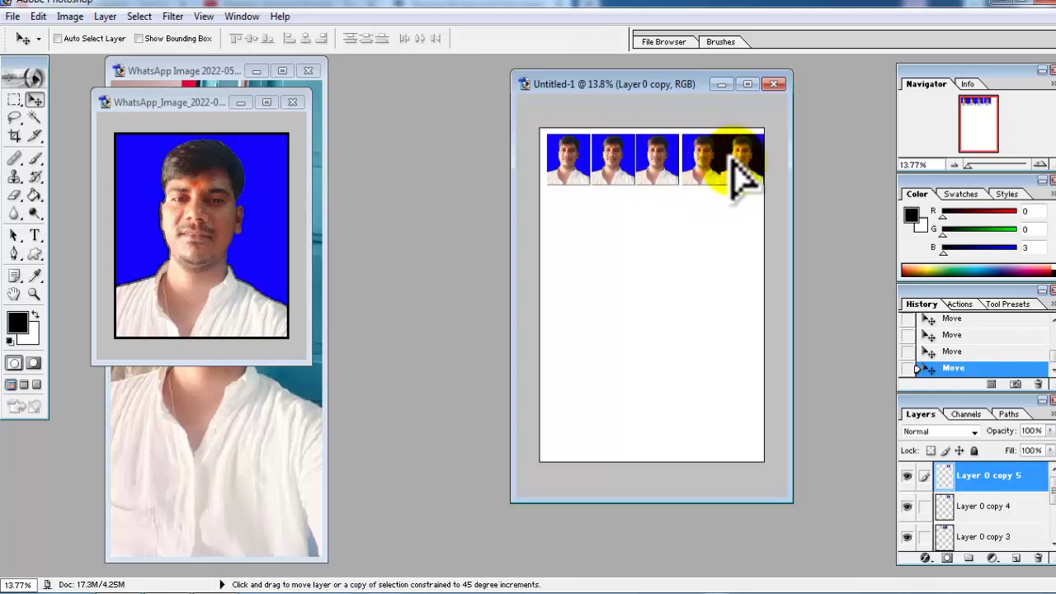
Close the 250 pixels/inch sheet without saving and create a new white A4 document in RGB Color with a higher resolution
{"action": "left_click", "coordinate": [776, 84]}
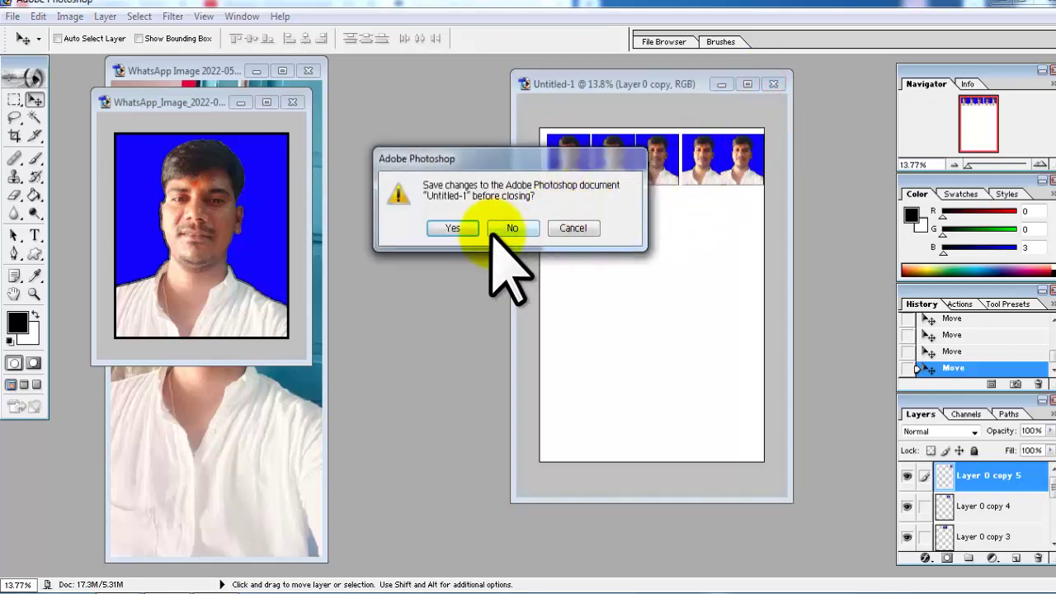
{"action": "left_click", "coordinate": [496, 227]}
{"action": "left_click", "coordinate": [13, 16]}
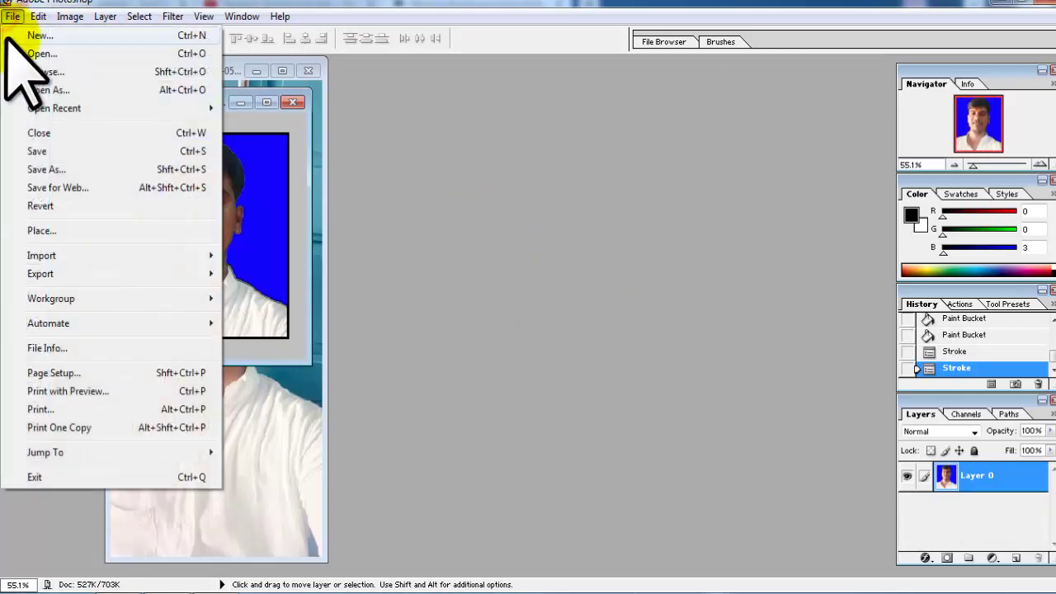
{"action": "left_click", "coordinate": [524, 173]}
{"action": "key", "text": "ctrl+n"}
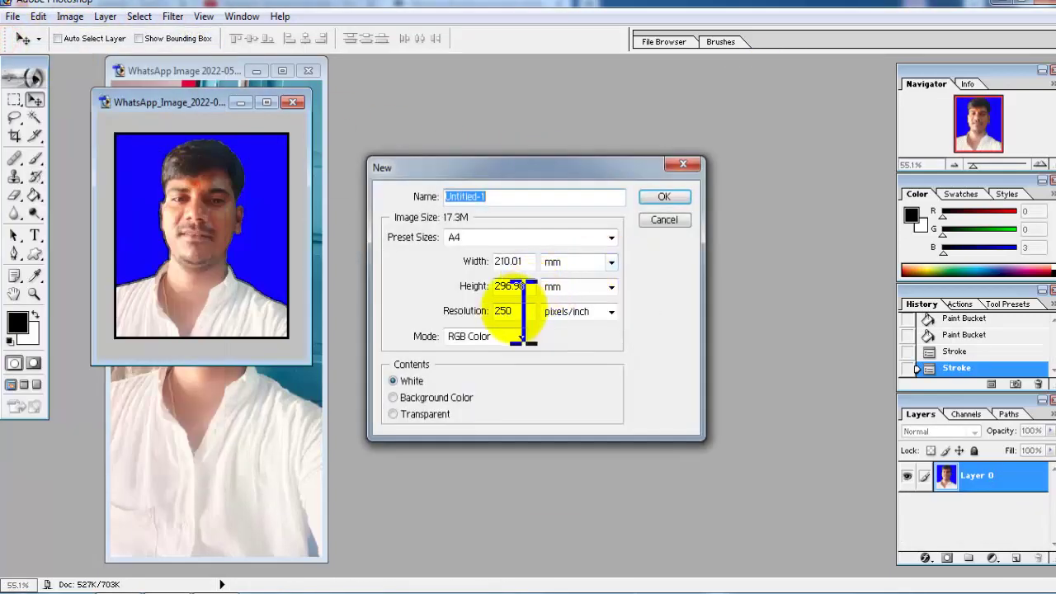
{"action": "left_click_drag", "start_coordinate": [515, 310], "coordinate": [488, 314]}
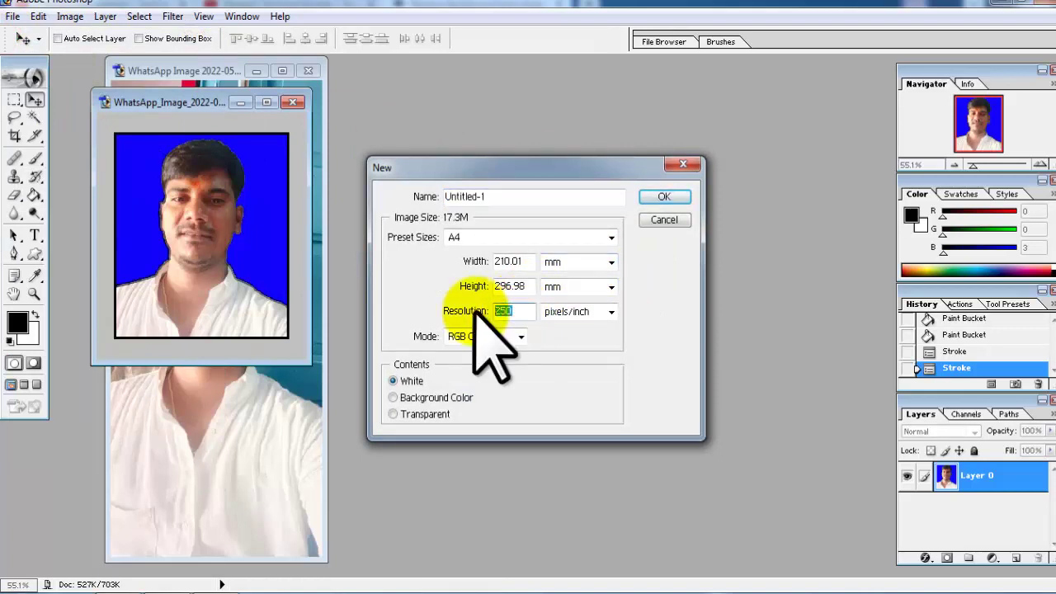
{"action": "key", "text": "Return"}
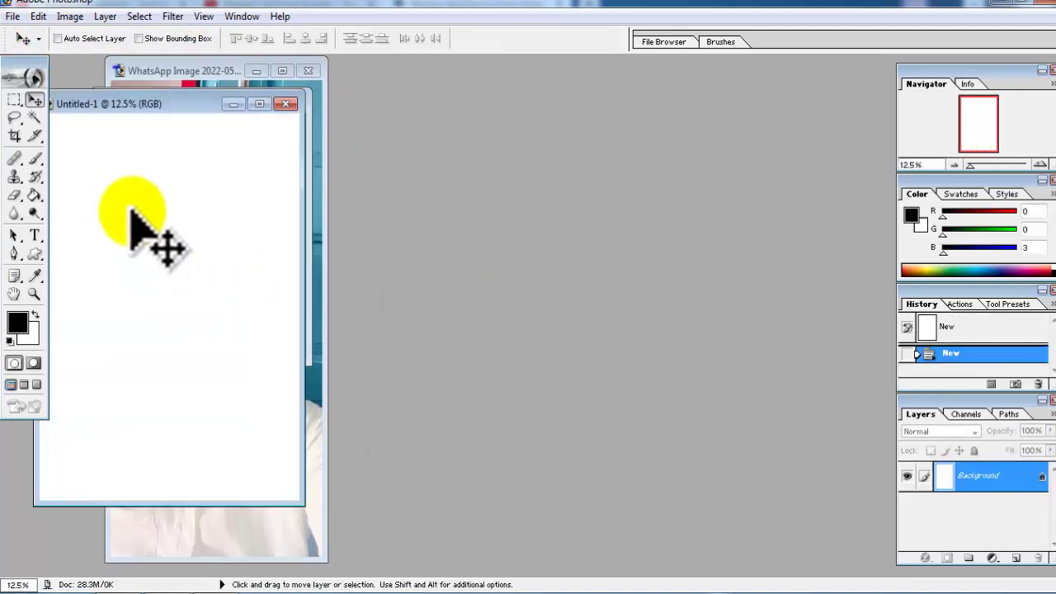
Copy the bordered portrait into the new A4 page's upper-left corner and duplicate it five times in an evenly spaced row along the top
{"action": "left_click_drag", "start_coordinate": [124, 103], "coordinate": [511, 101]}
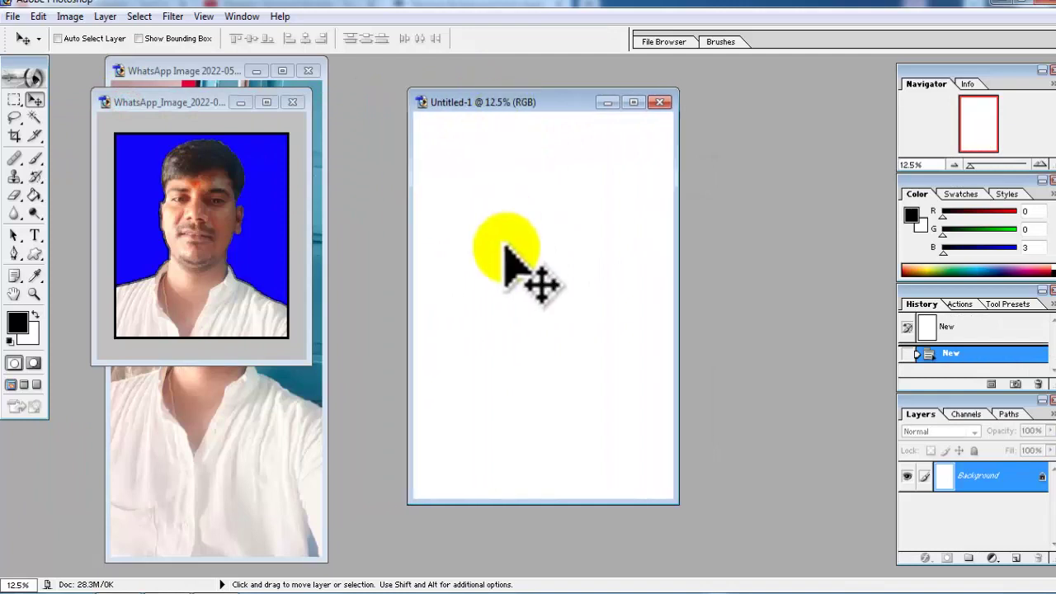
{"action": "left_click", "coordinate": [257, 192]}
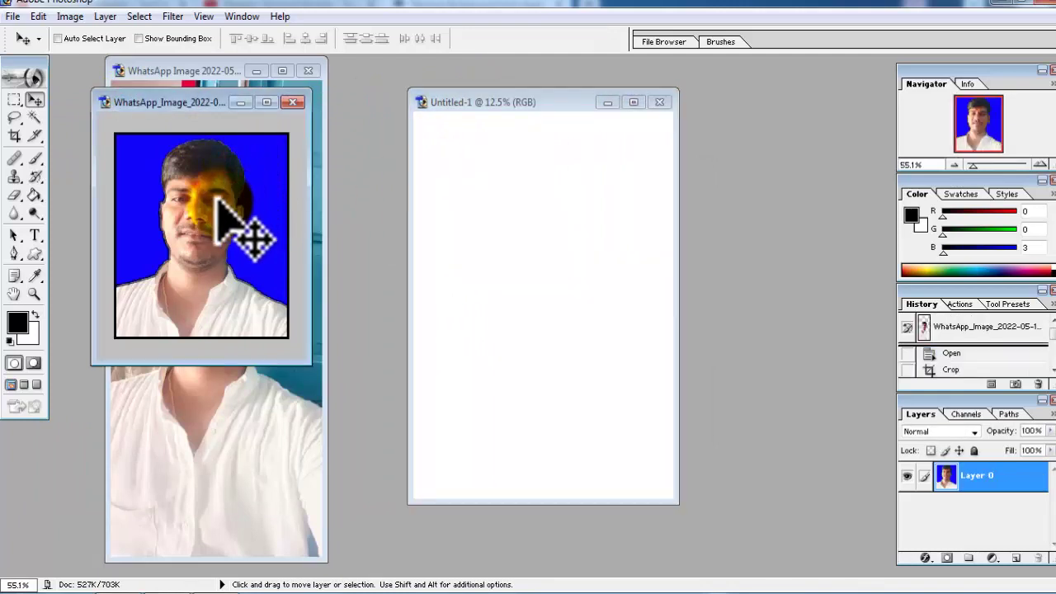
{"action": "left_click_drag", "start_coordinate": [212, 207], "coordinate": [519, 264]}
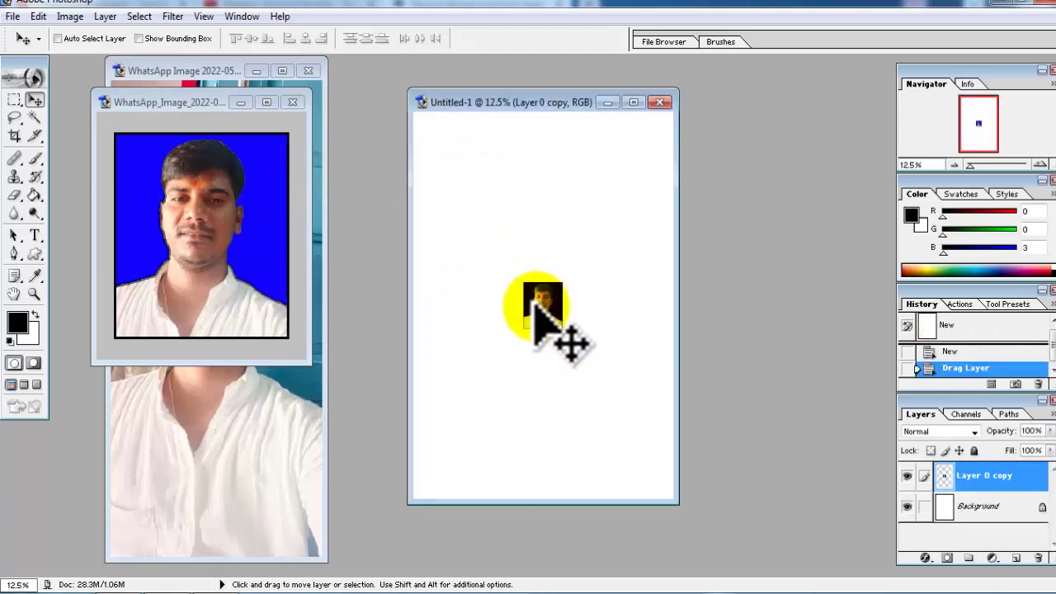
{"action": "left_click_drag", "start_coordinate": [535, 304], "coordinate": [436, 158]}
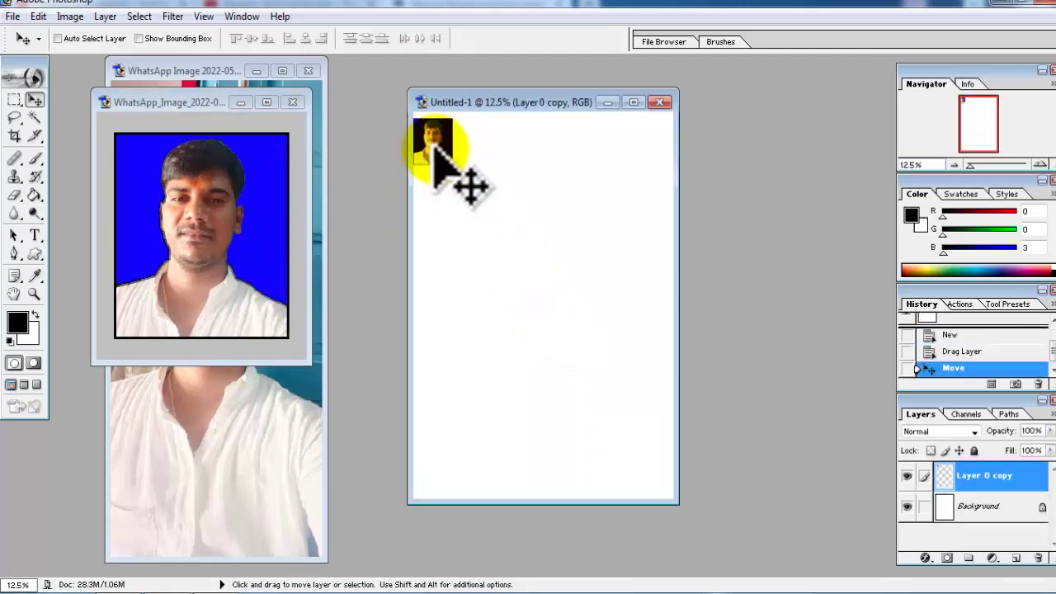
{"action": "key", "text": "ctrl+0"}
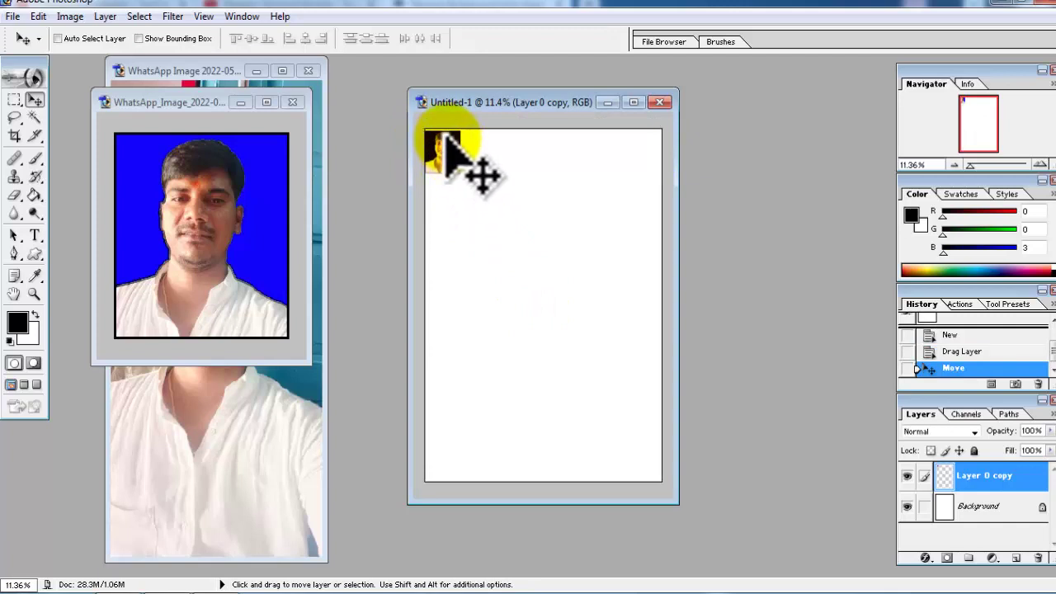
{"action": "left_click_drag", "start_coordinate": [443, 144], "coordinate": [630, 157]}
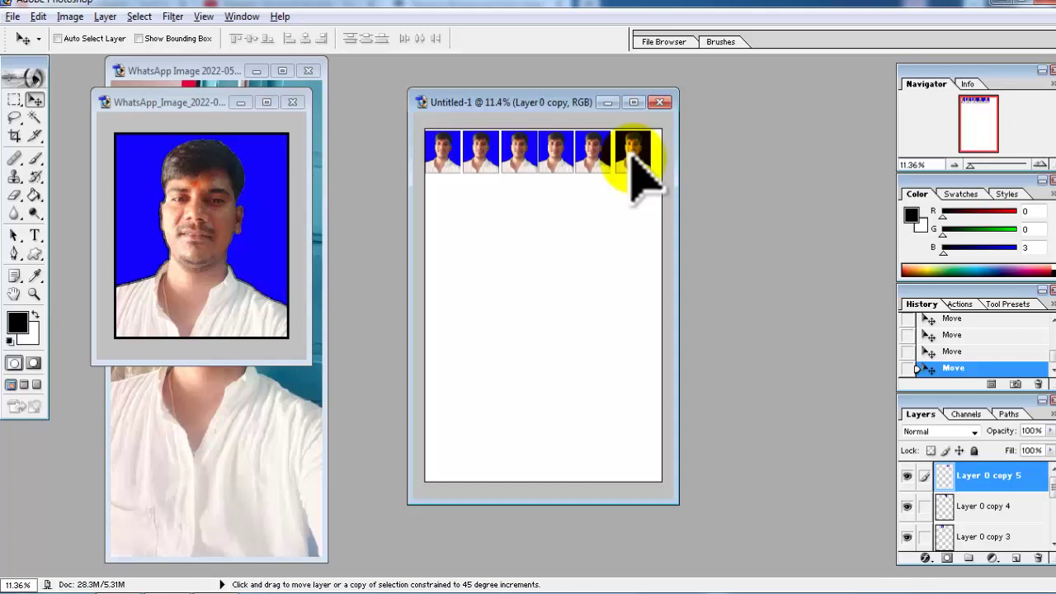
{"action": "left_click_drag", "start_coordinate": [628, 153], "coordinate": [426, 153]}
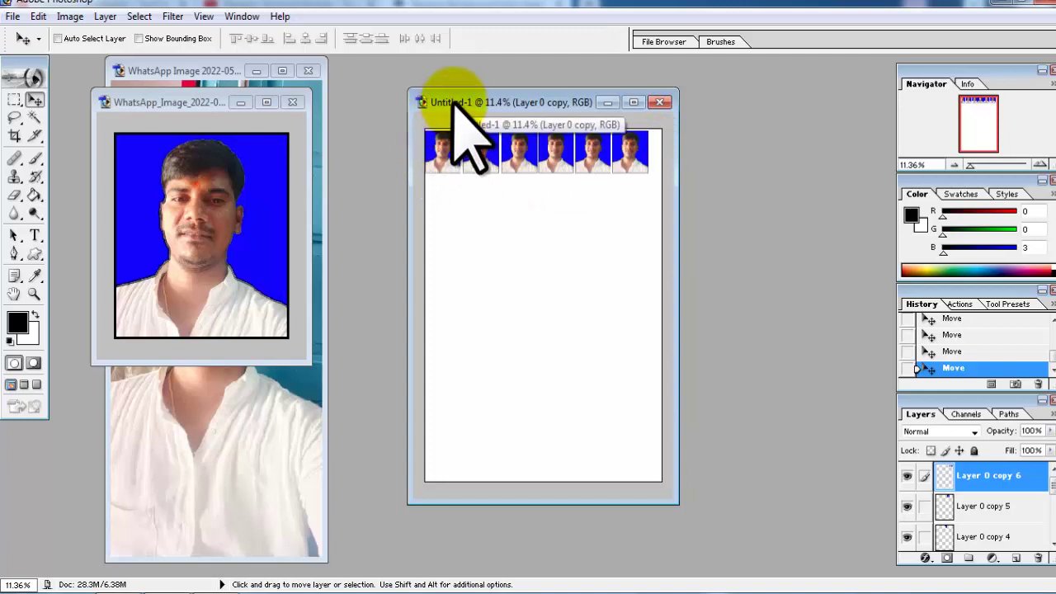
Preview the sheet's print layout, compare it with Scale to Fit Media on and off, and leave without printing
{"action": "left_click", "coordinate": [12, 15]}
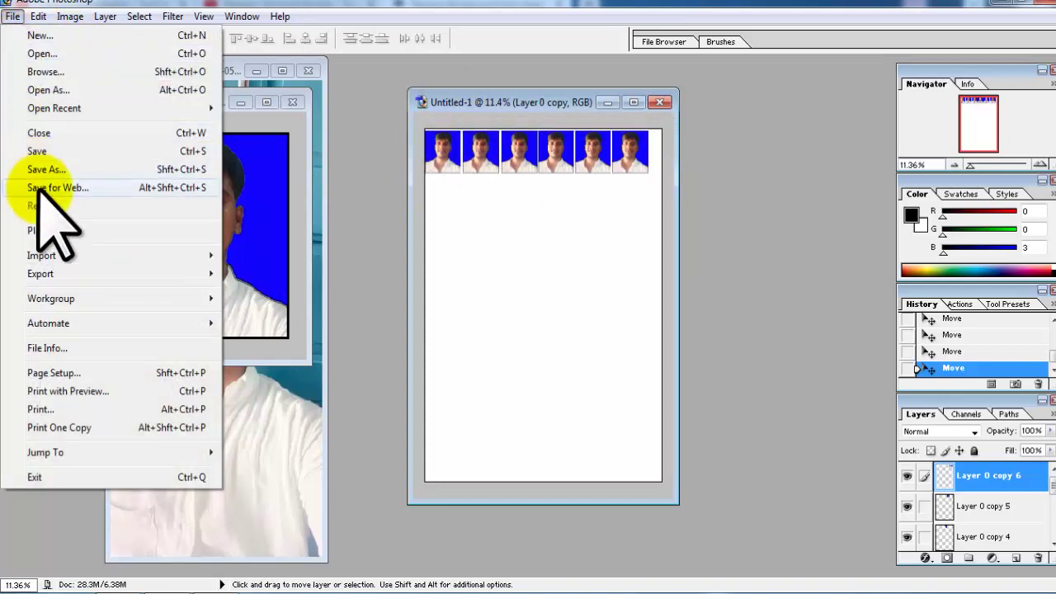
{"action": "mouse_move", "coordinate": [56, 261]}
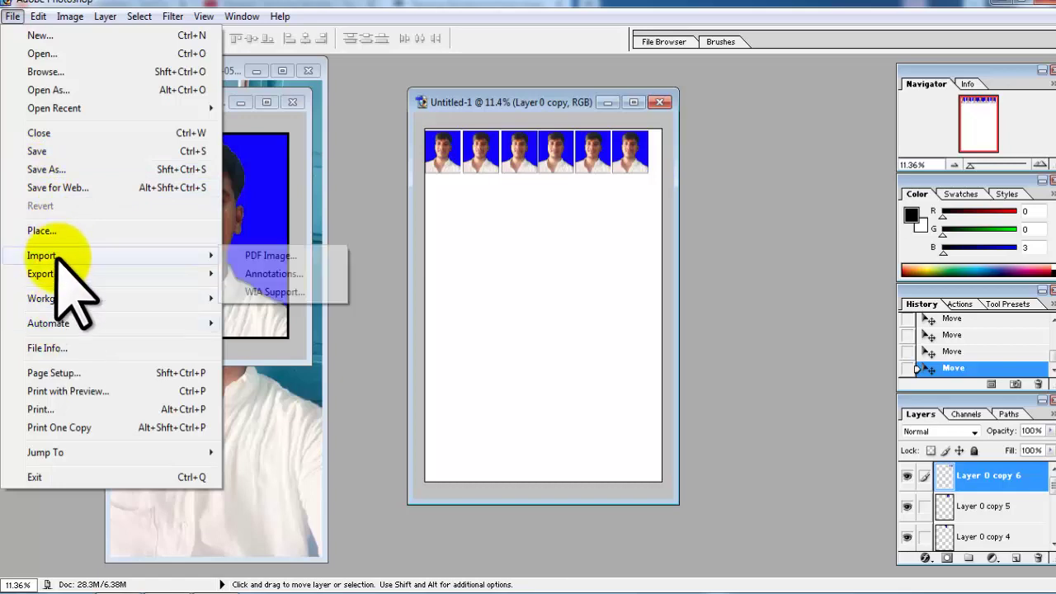
{"action": "left_click", "coordinate": [70, 390]}
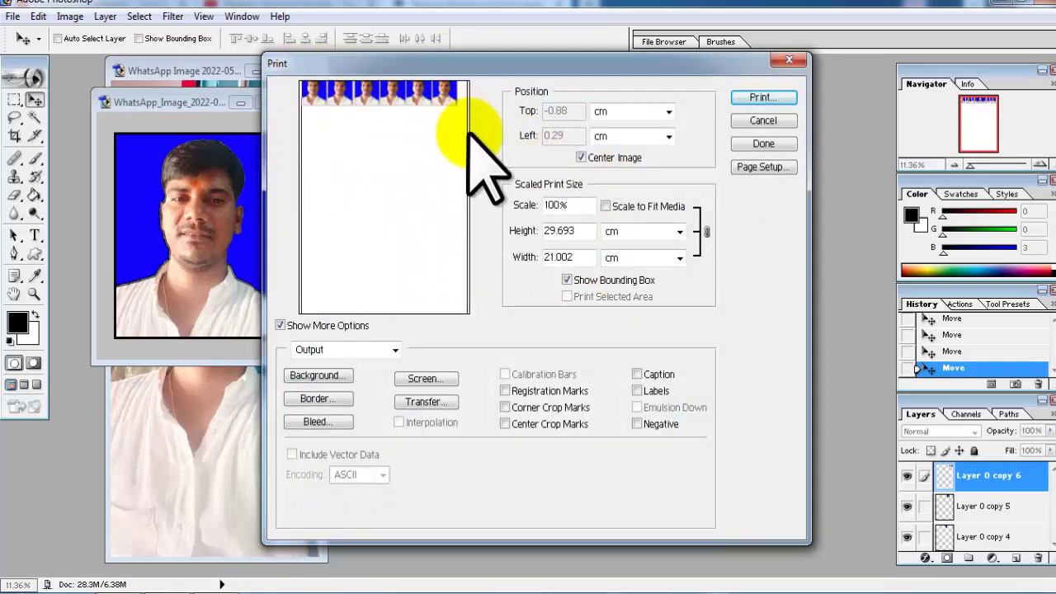
{"action": "left_click", "coordinate": [607, 206]}
{"action": "left_click", "coordinate": [606, 206]}
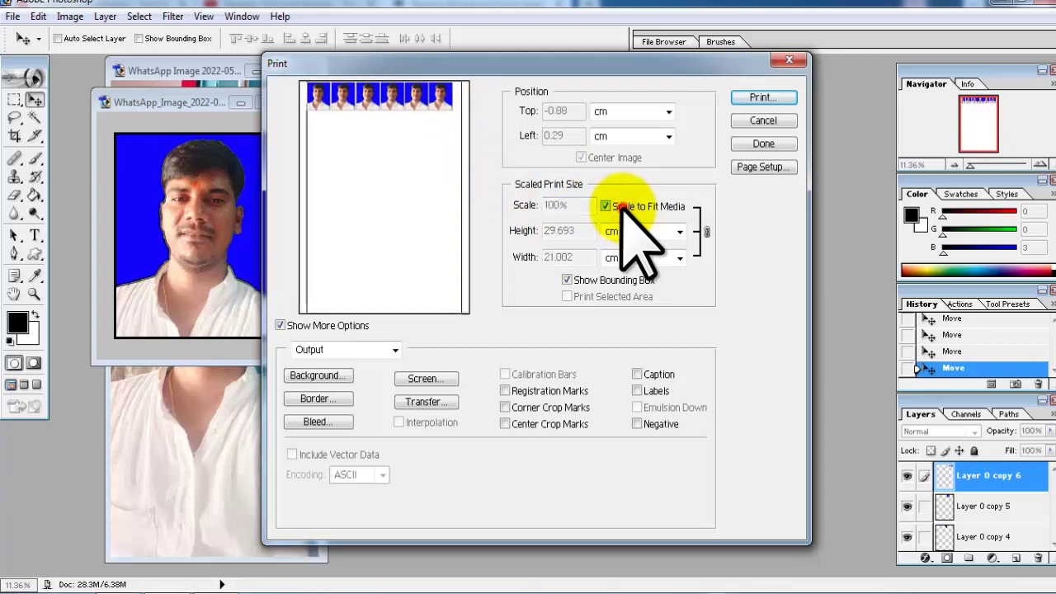
{"action": "left_click", "coordinate": [607, 206]}
{"action": "left_click", "coordinate": [621, 207]}
{"action": "left_click", "coordinate": [622, 207]}
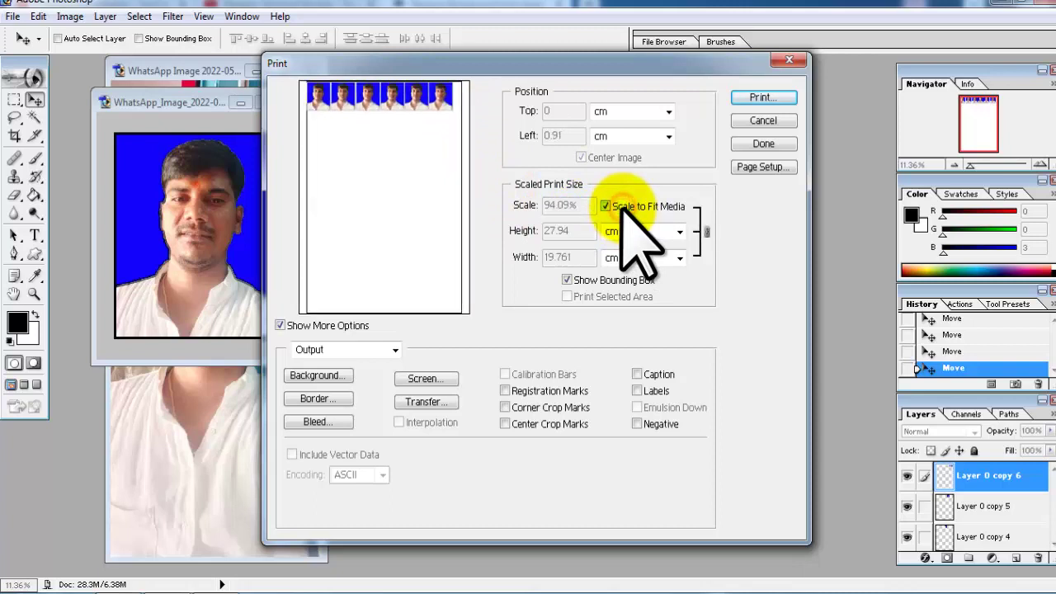
{"action": "left_click", "coordinate": [622, 206]}
{"action": "left_click", "coordinate": [621, 207]}
{"action": "left_click", "coordinate": [621, 206]}
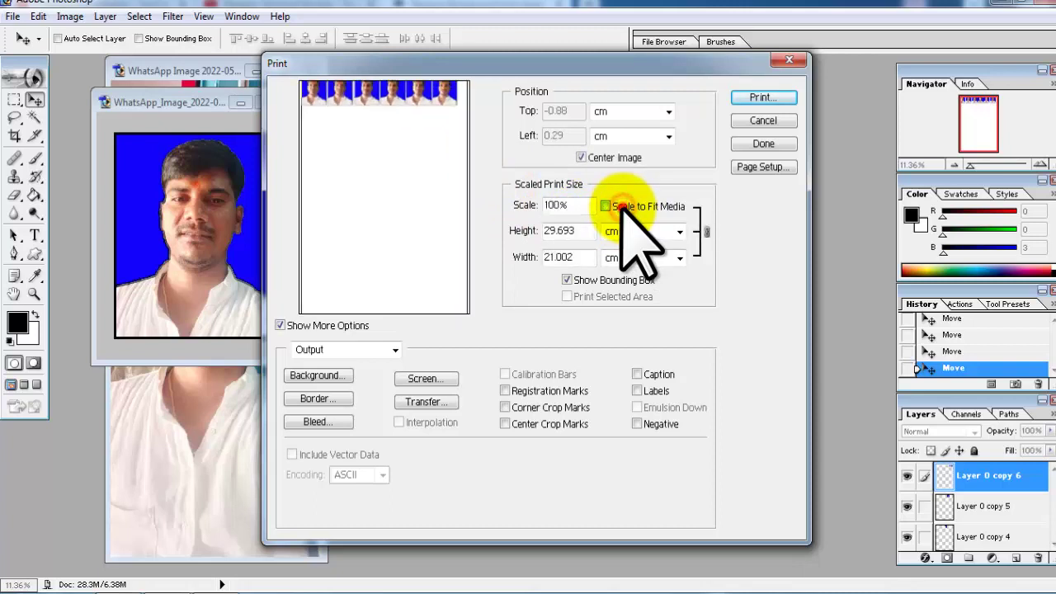
{"action": "left_click", "coordinate": [621, 206]}
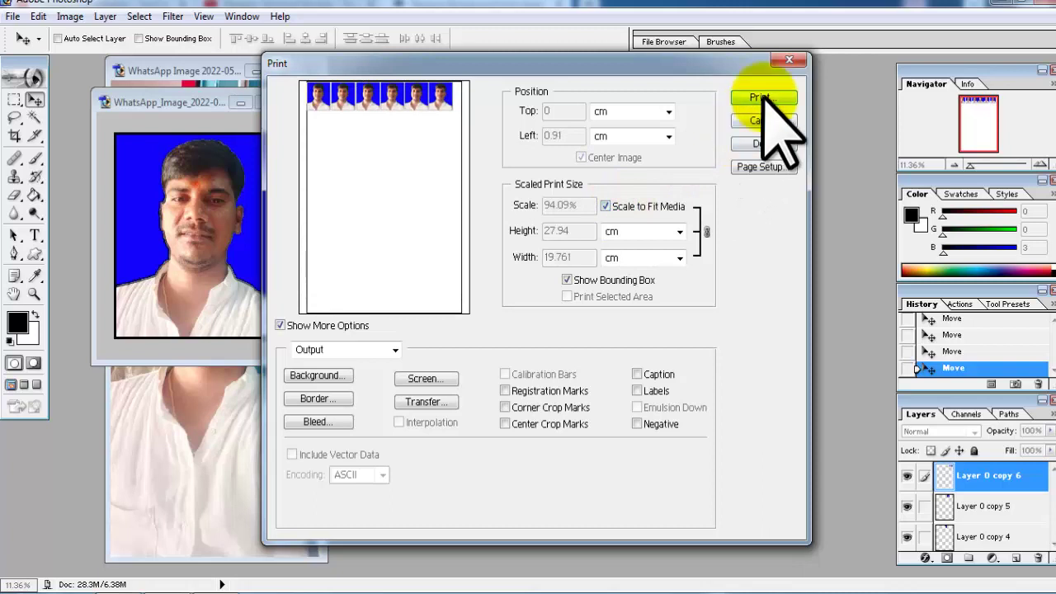
{"action": "left_click", "coordinate": [766, 144]}
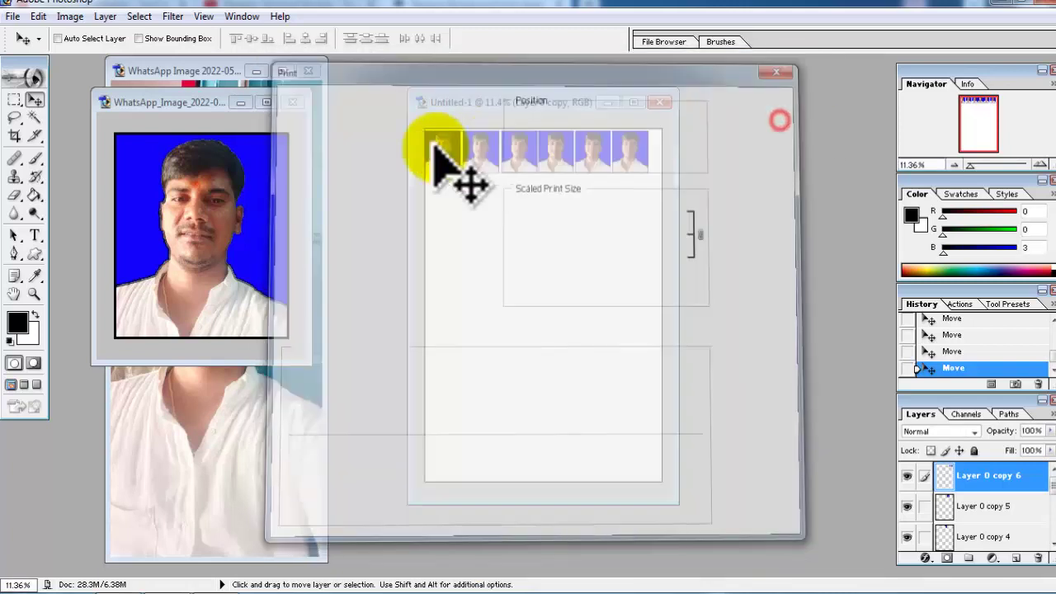